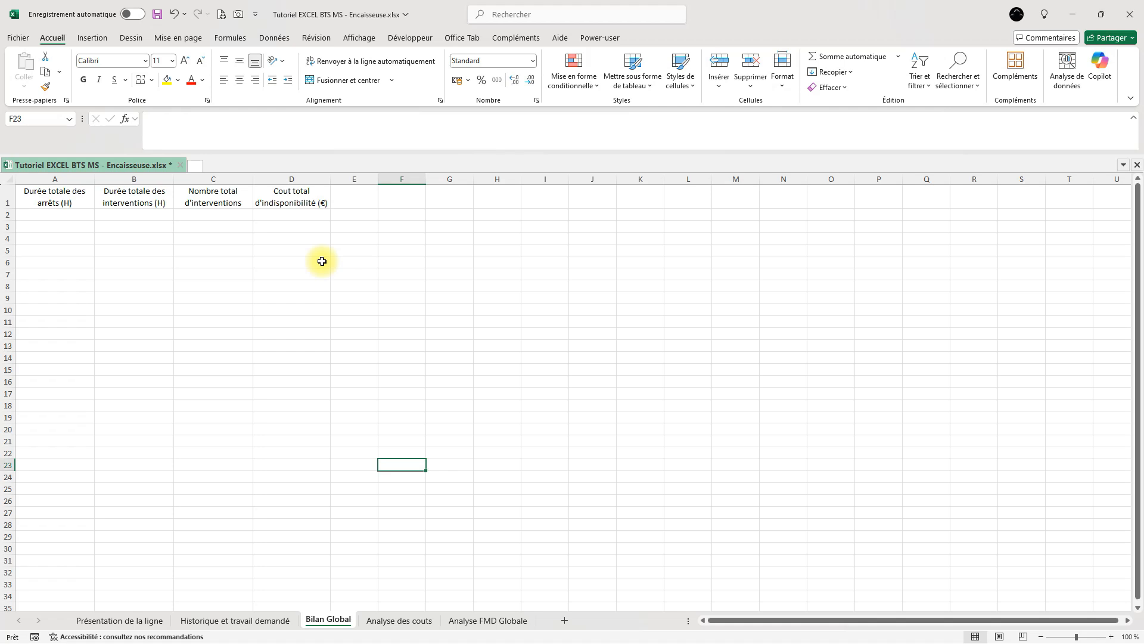
- In cell A2 of Bilan Global, sum the whole TEMPS D'ARRET MACHINE (H) column from the Historique et travail demandé sheet
{"action": "left_click", "coordinate": [60, 217]}
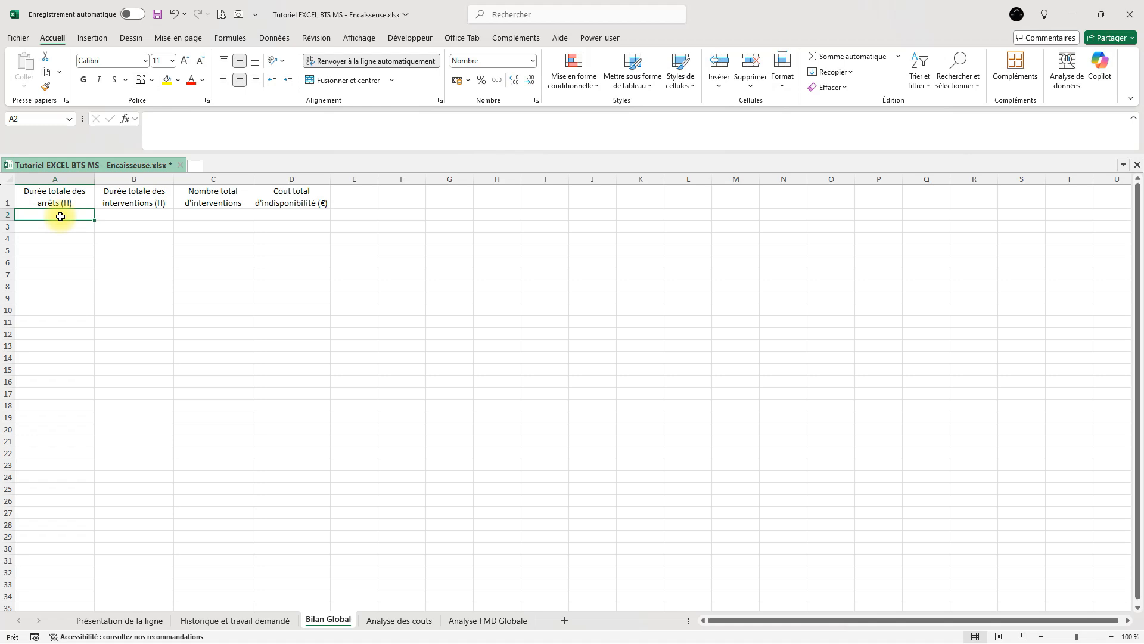
{"action": "left_click", "coordinate": [865, 61]}
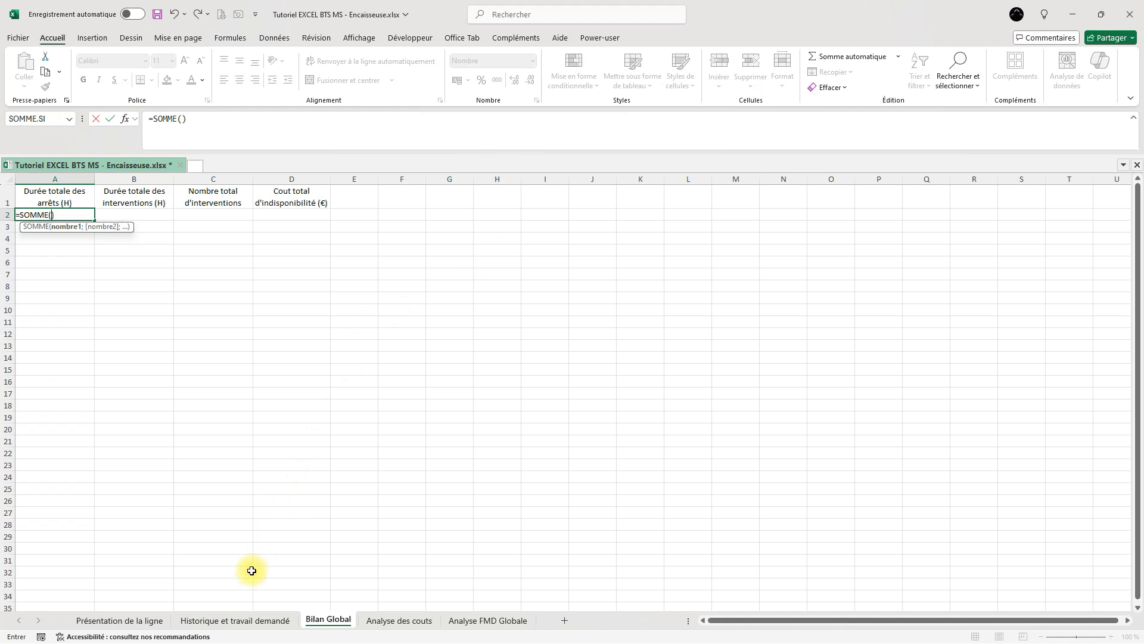
{"action": "left_click", "coordinate": [251, 623]}
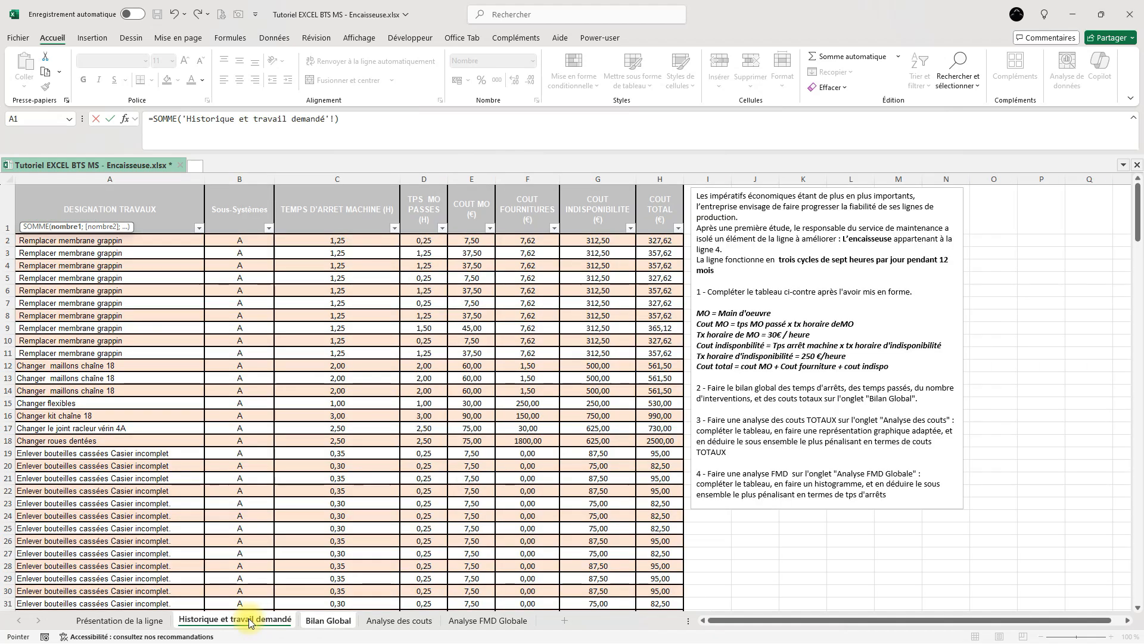
{"action": "left_click", "coordinate": [350, 241]}
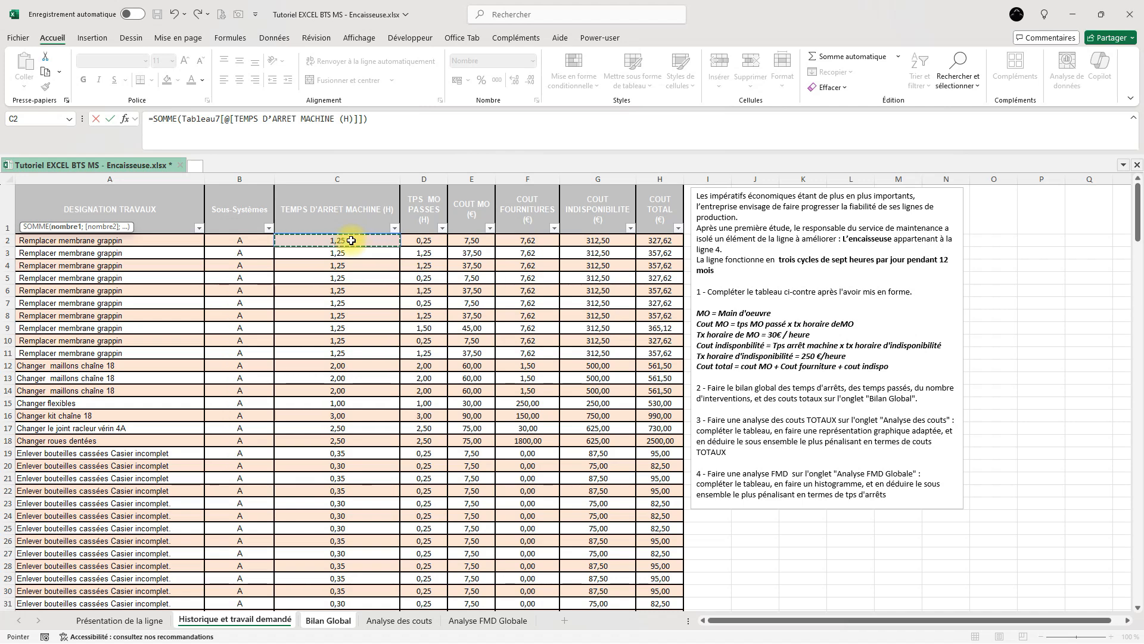
{"action": "key", "text": "ctrl+shift+Down"}
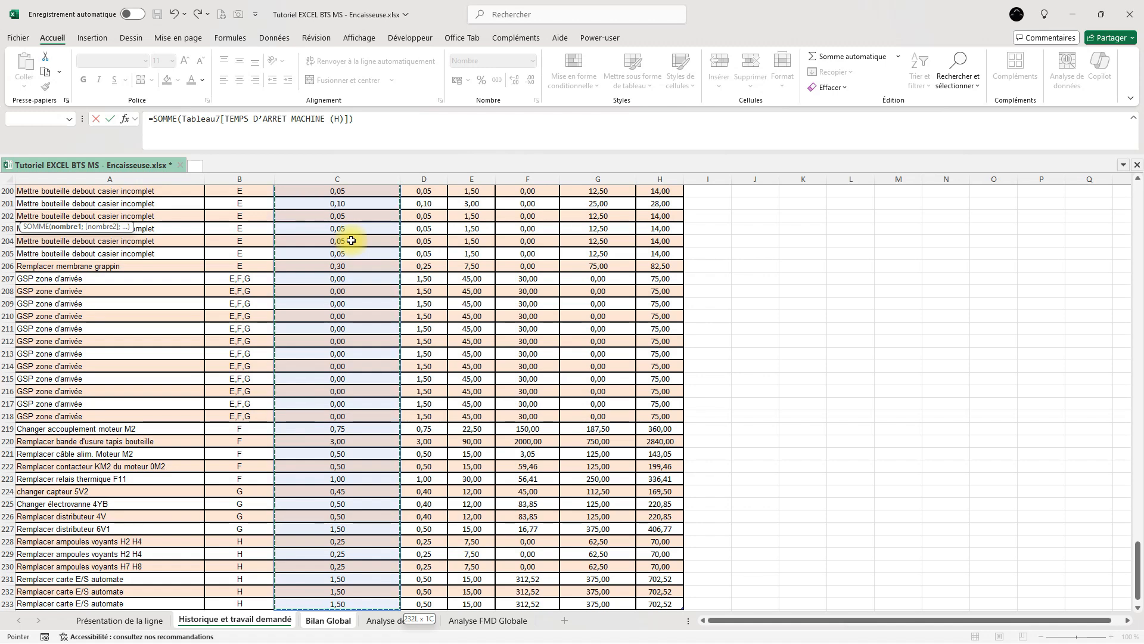
{"action": "key", "text": "Return"}
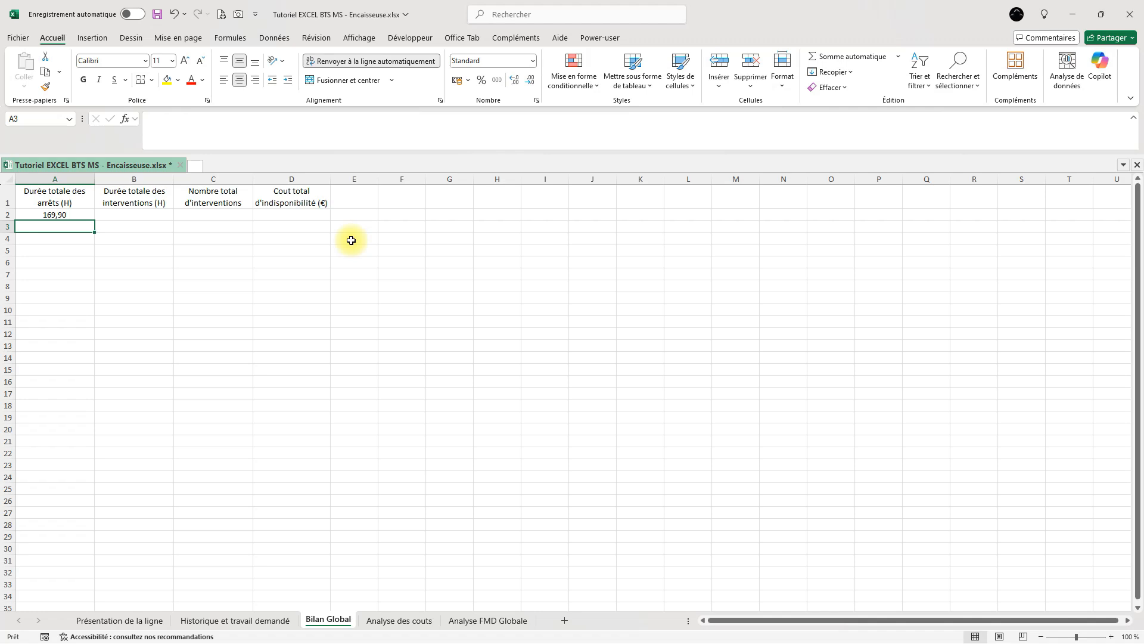
{"action": "key", "text": "Up"}
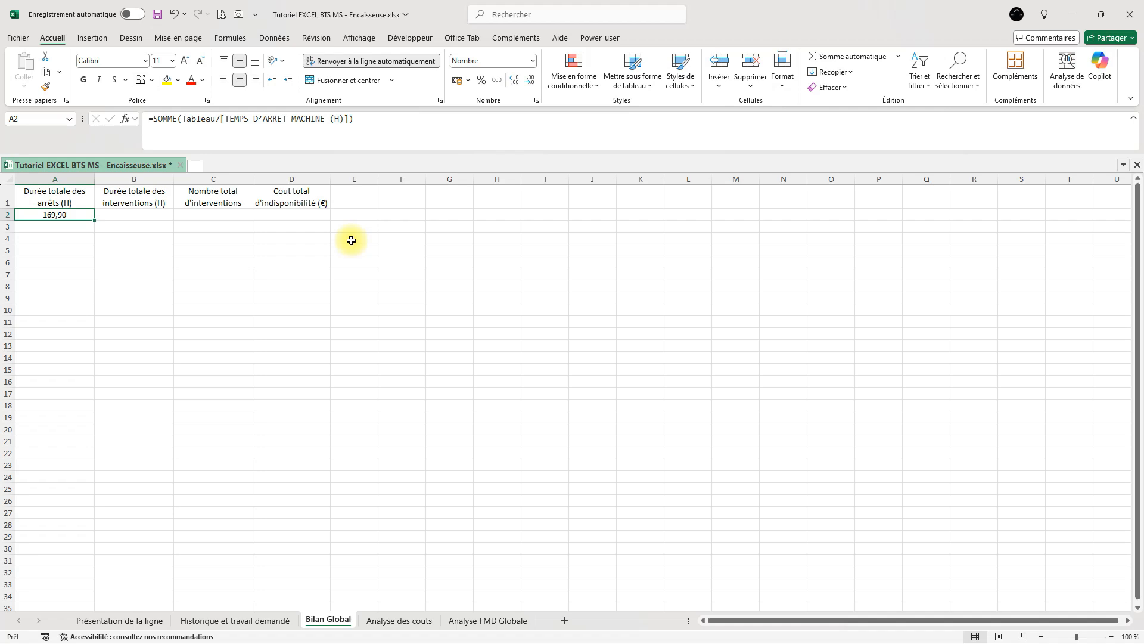
- Fill the A2 sum formula across to B2 so it totals the TPS MO PASSES (H) column, and check the resulting formula
{"action": "key", "text": "Right"}
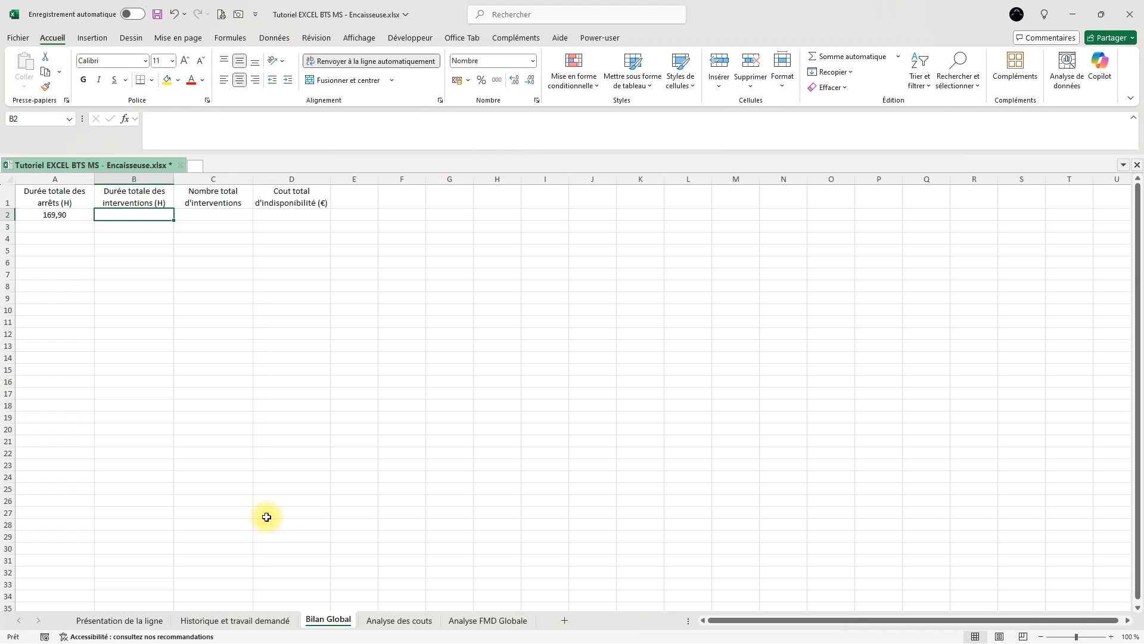
{"action": "left_click", "coordinate": [260, 623]}
{"action": "scroll", "coordinate": [306, 385], "scroll_direction": "up", "scroll_amount": 1}
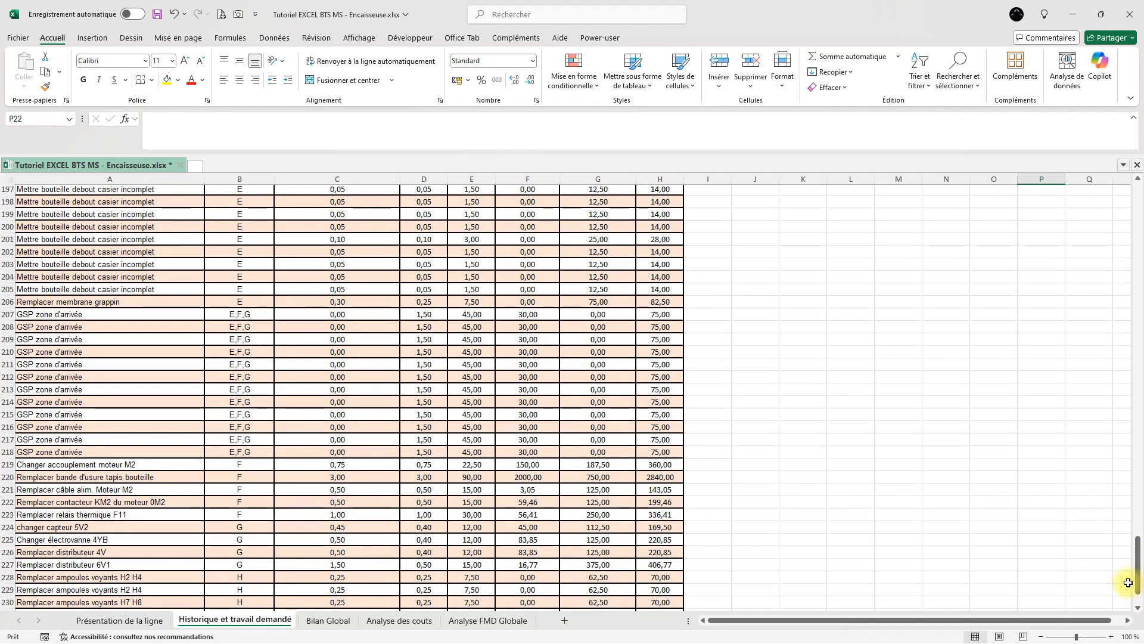
{"action": "left_click_drag", "start_coordinate": [1128, 582], "coordinate": [1135, 203]}
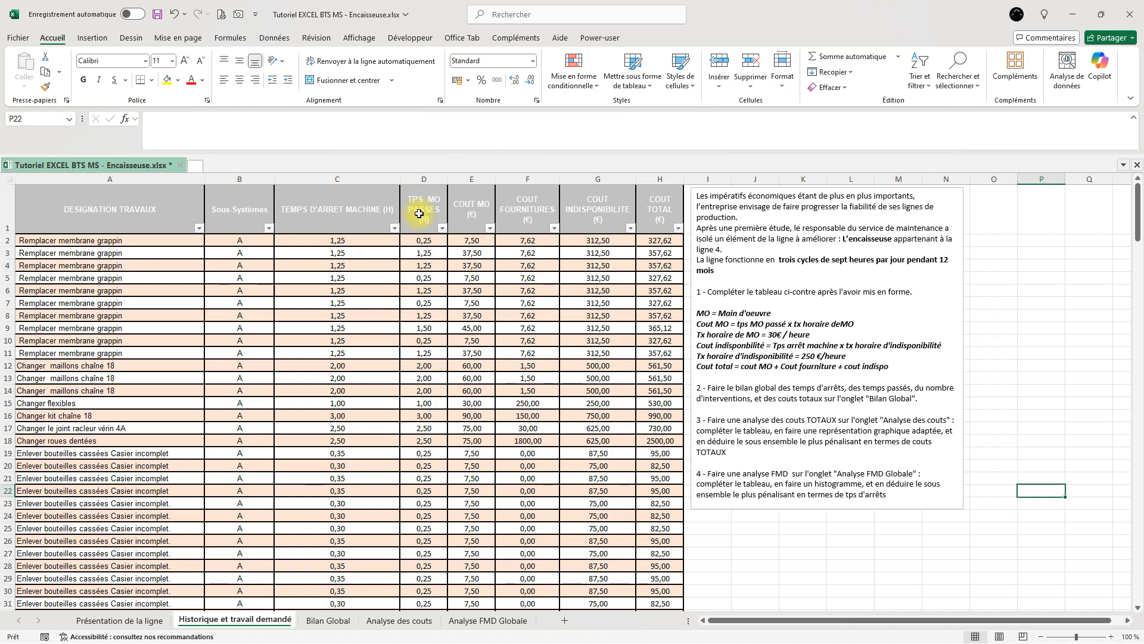
{"action": "left_click", "coordinate": [336, 624]}
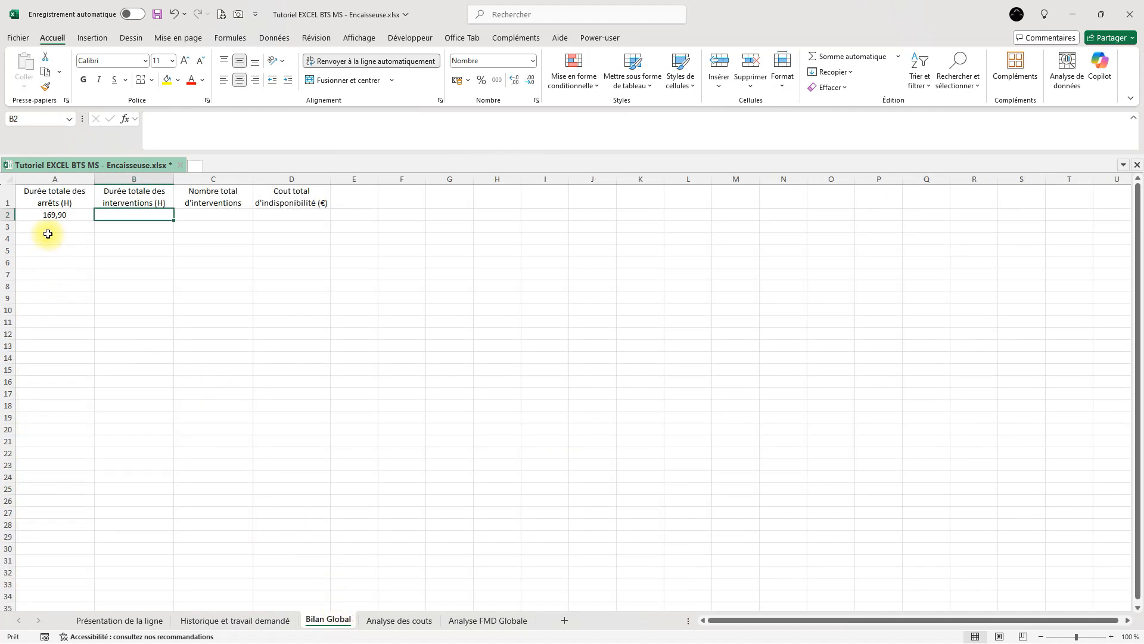
{"action": "left_click", "coordinate": [56, 216]}
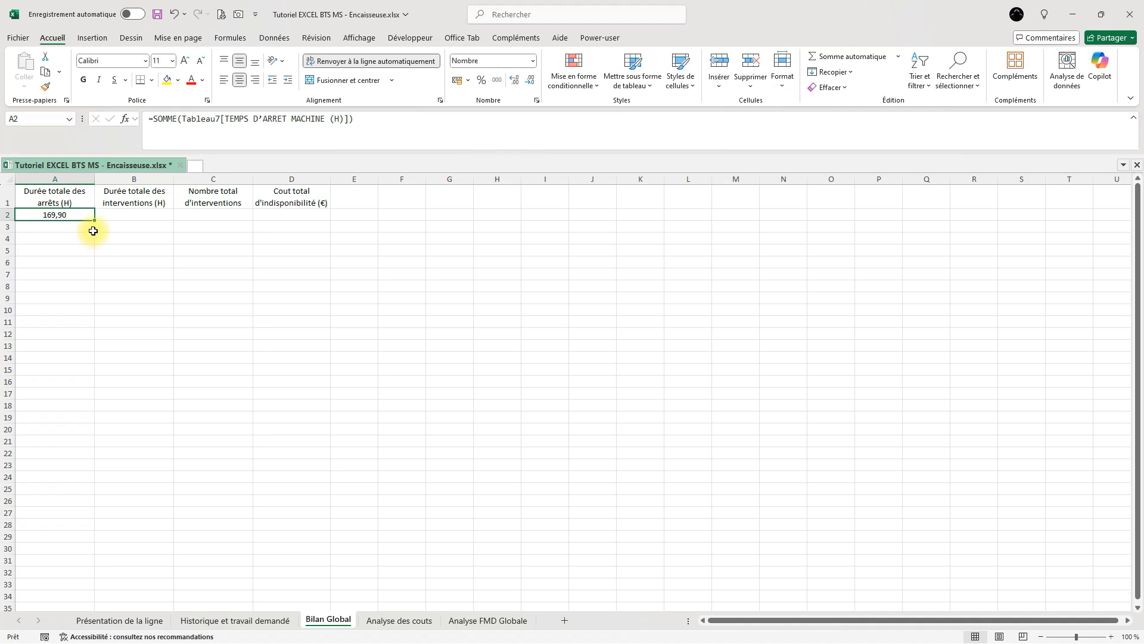
{"action": "left_click_drag", "start_coordinate": [95, 221], "coordinate": [95, 221]}
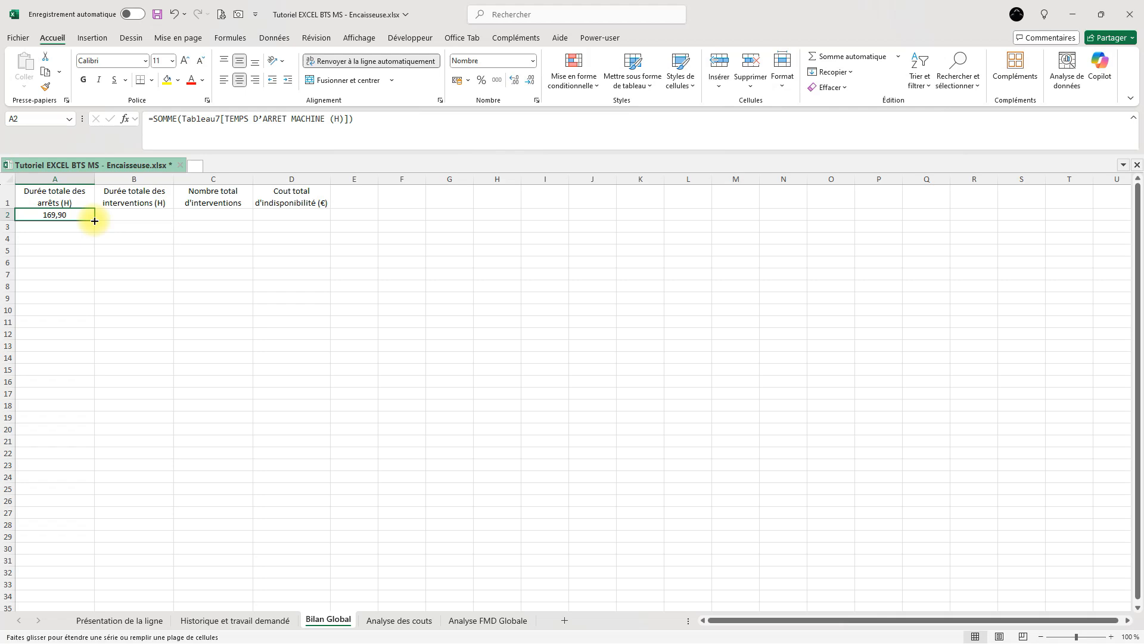
{"action": "left_click_drag", "start_coordinate": [95, 221], "coordinate": [157, 221]}
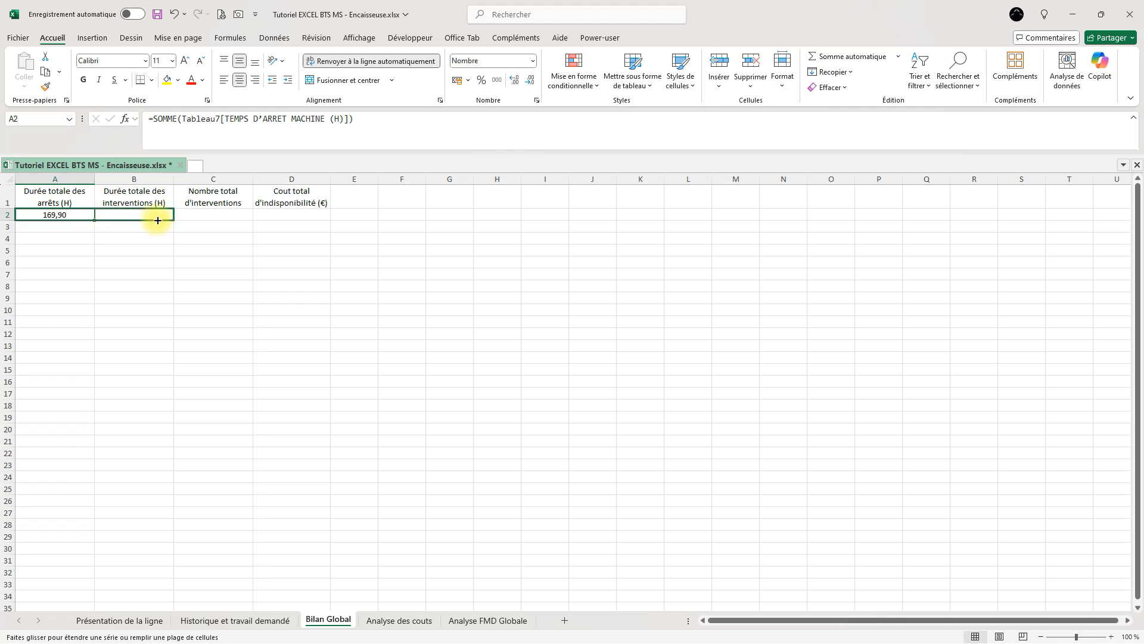
{"action": "left_click_drag", "start_coordinate": [157, 220], "coordinate": [158, 221]}
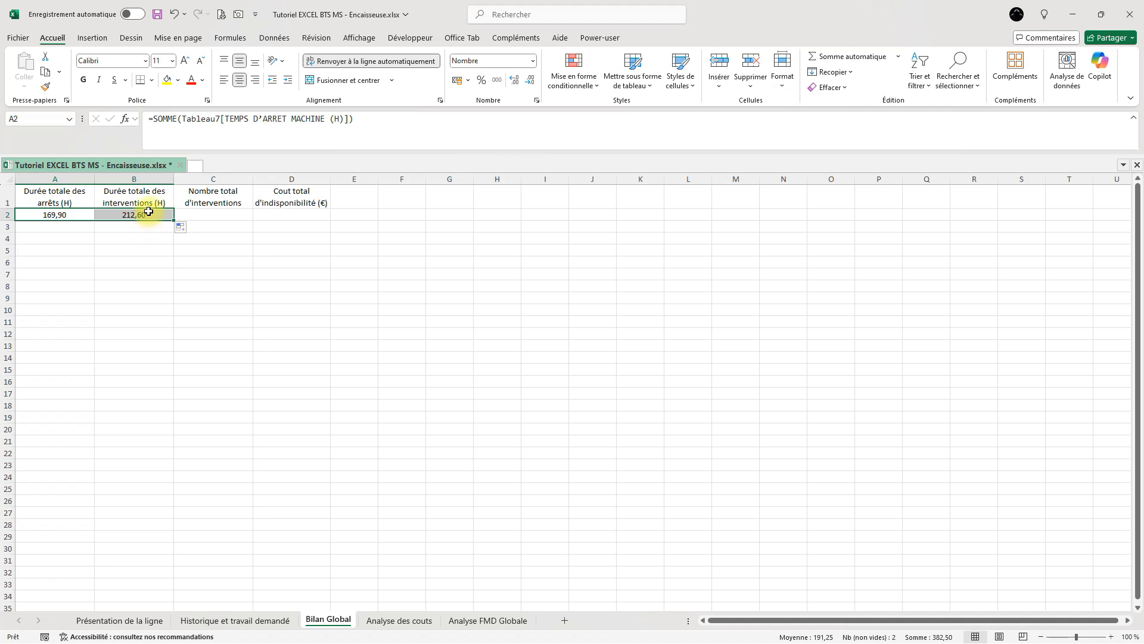
{"action": "left_click", "coordinate": [141, 260]}
{"action": "left_click", "coordinate": [151, 214]}
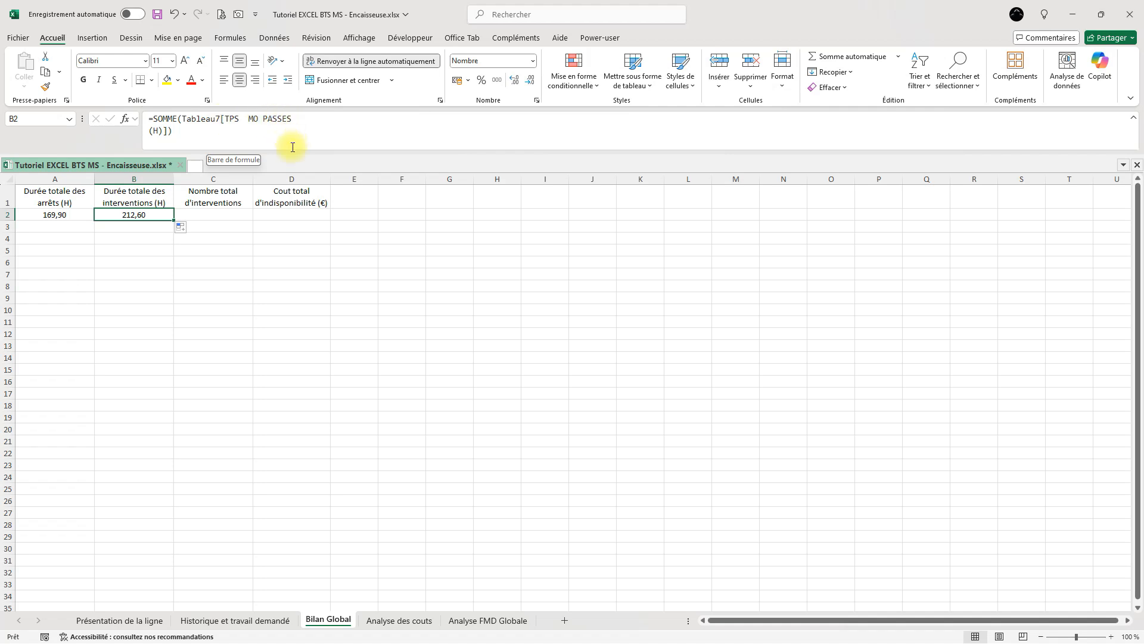
{"action": "left_click", "coordinate": [144, 241]}
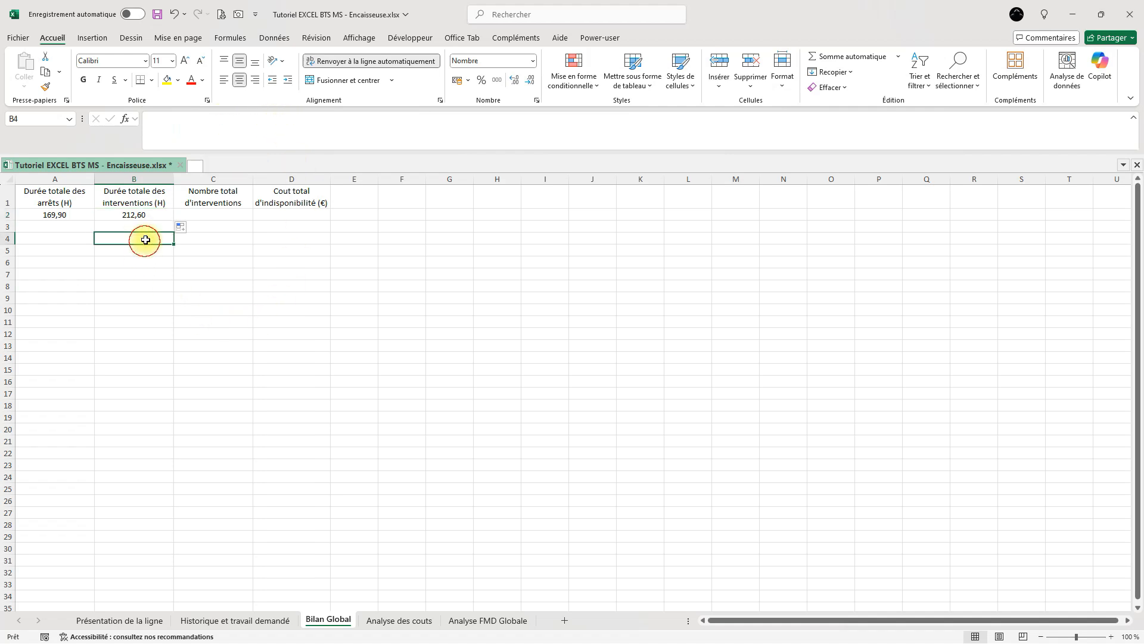
- In cell D2, sum the whole COUT TOTAL (€) column from the Historique et travail demandé sheet
{"action": "left_click", "coordinate": [210, 215]}
{"action": "left_click", "coordinate": [303, 219]}
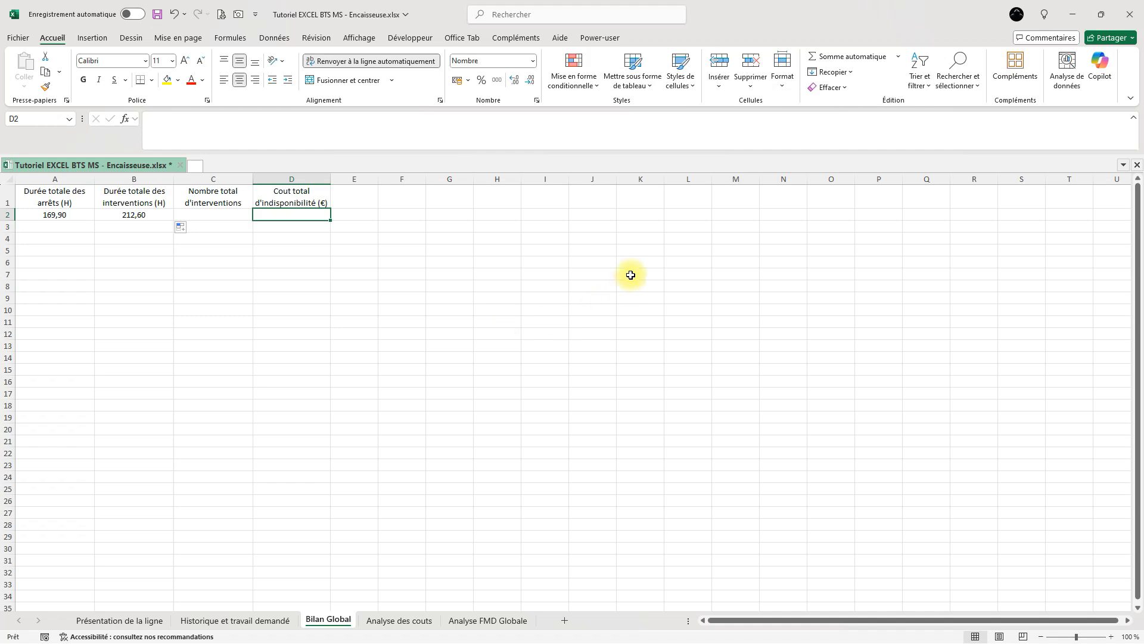
{"action": "left_click", "coordinate": [853, 56]}
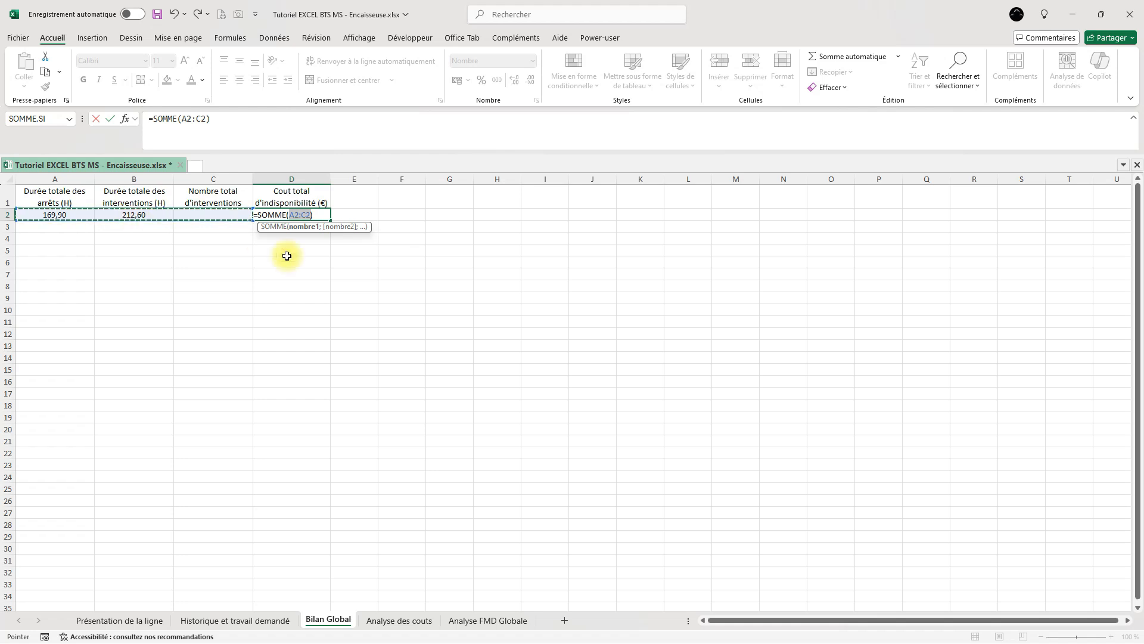
{"action": "left_click", "coordinate": [245, 620]}
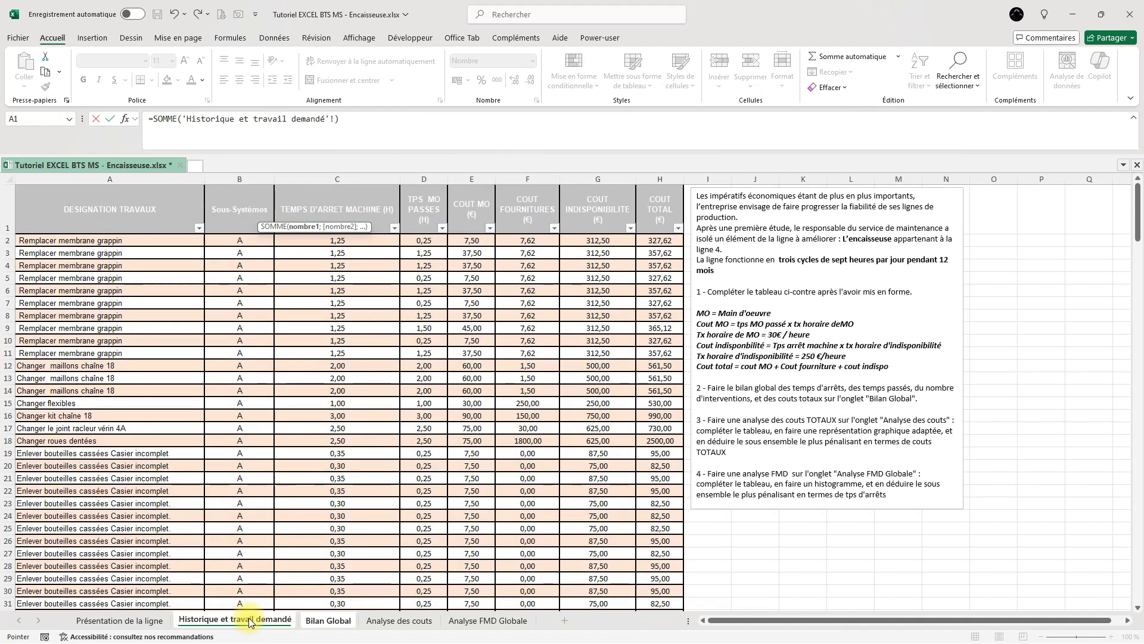
{"action": "left_click", "coordinate": [666, 240]}
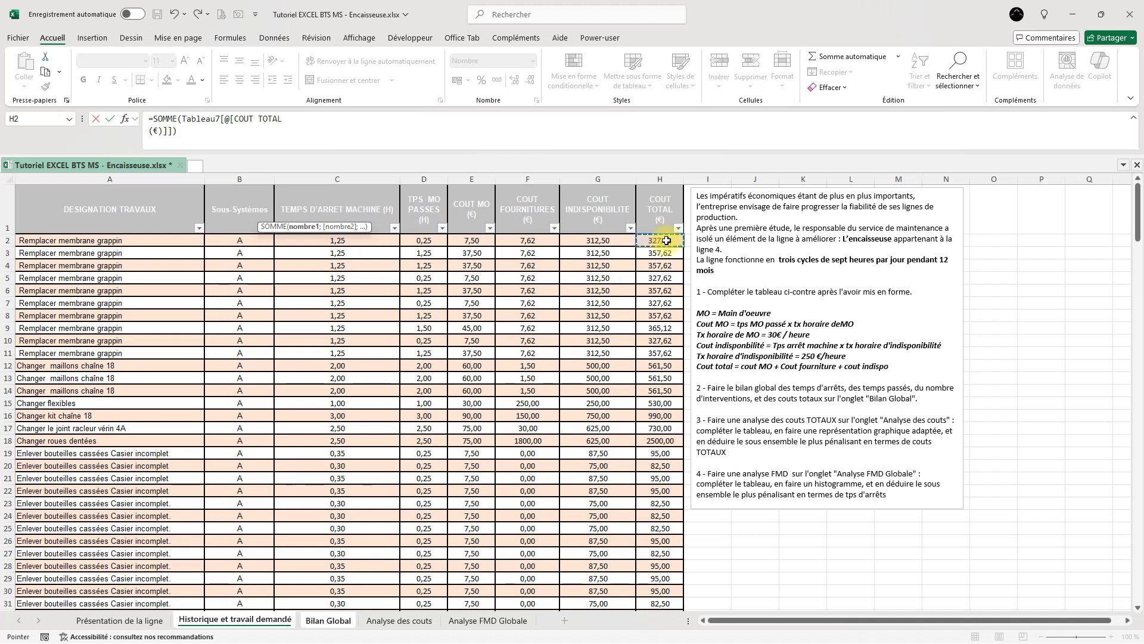
{"action": "key", "text": "ctrl+shift+Down"}
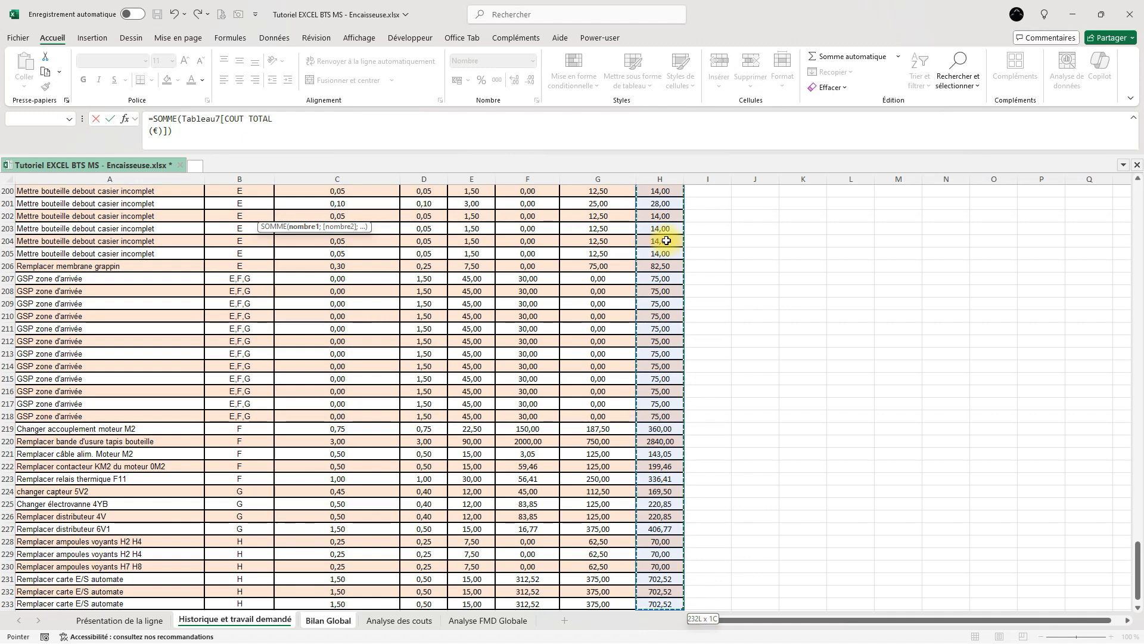
{"action": "key", "text": "Return"}
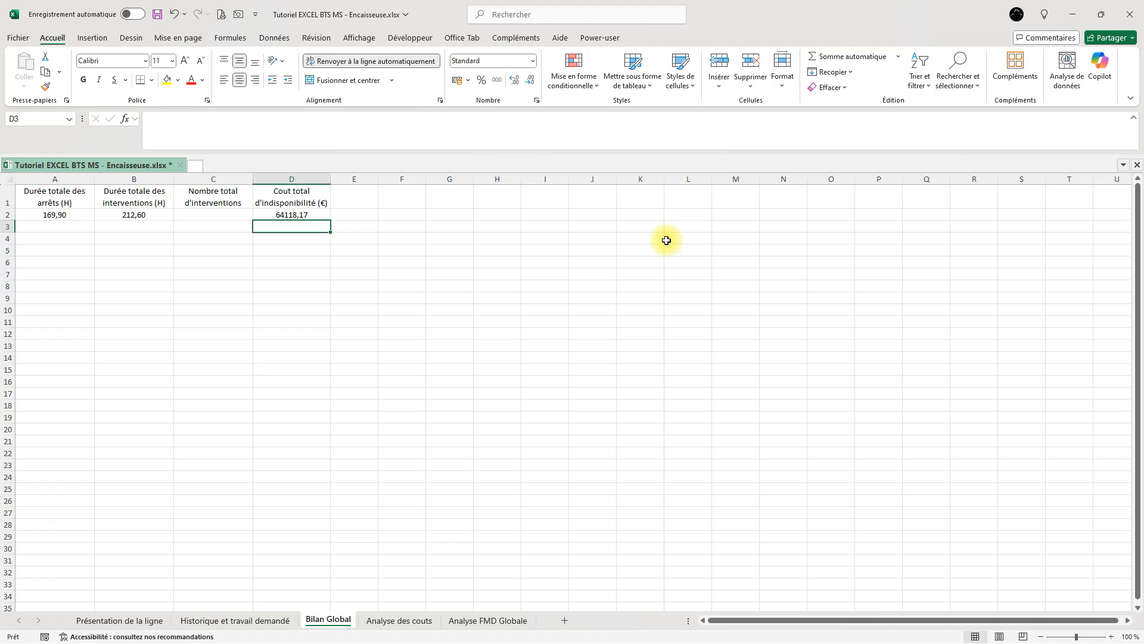
- Search for the NBVAL function and insert it in cell C2 under Nombre total d'interventions
{"action": "left_click", "coordinate": [226, 216]}
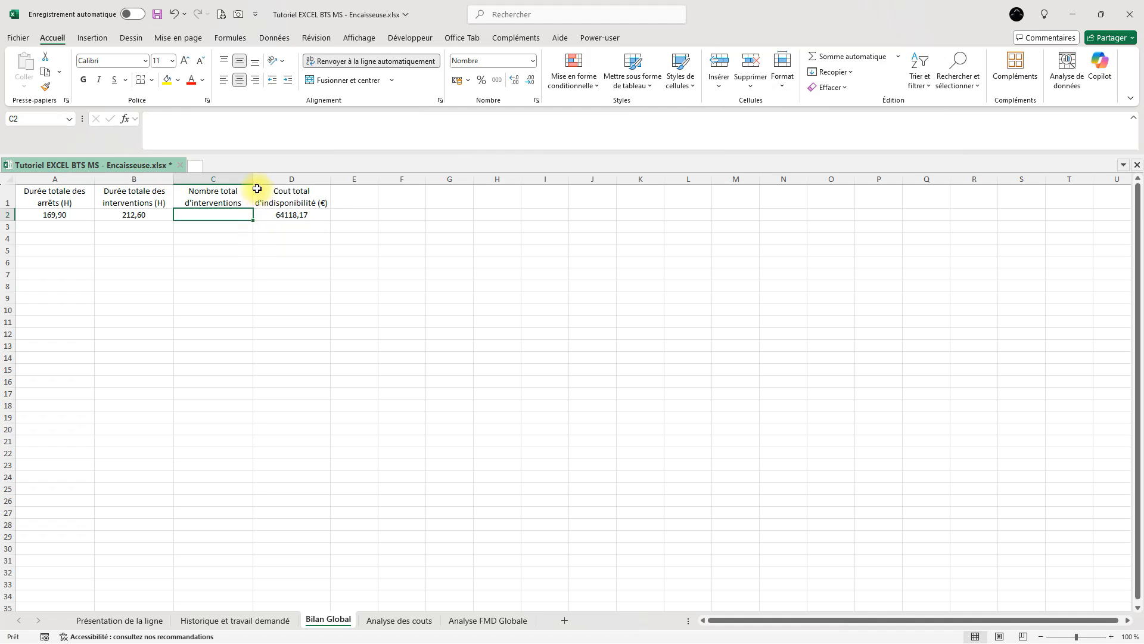
{"action": "left_click", "coordinate": [126, 119]}
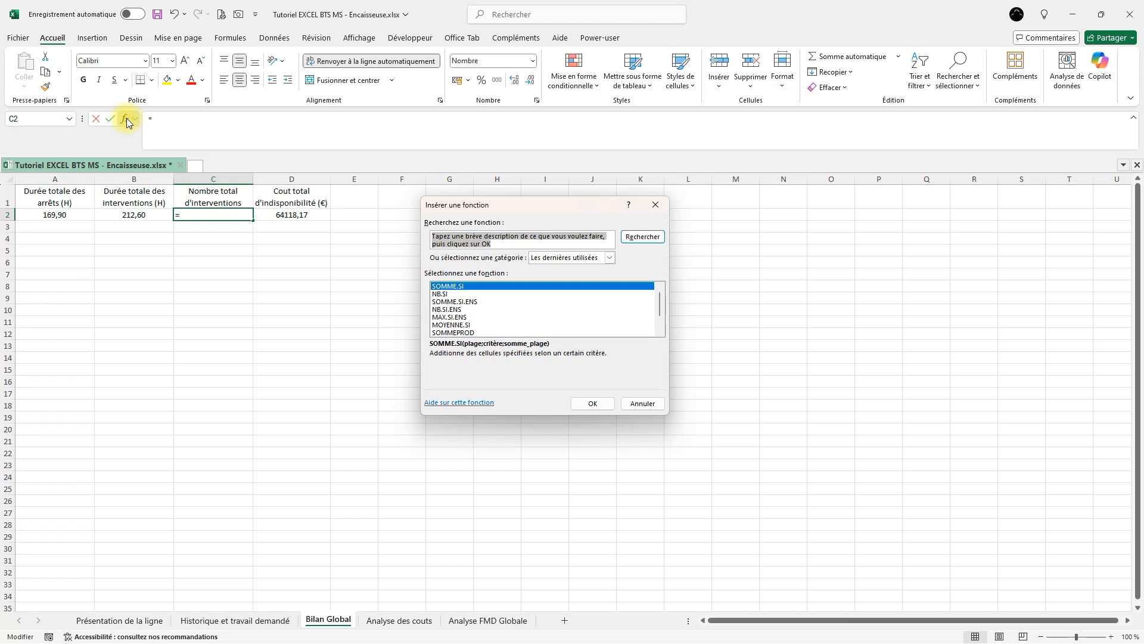
{"action": "key", "text": "Caps_Lock"}
{"action": "type", "text": "NB"}
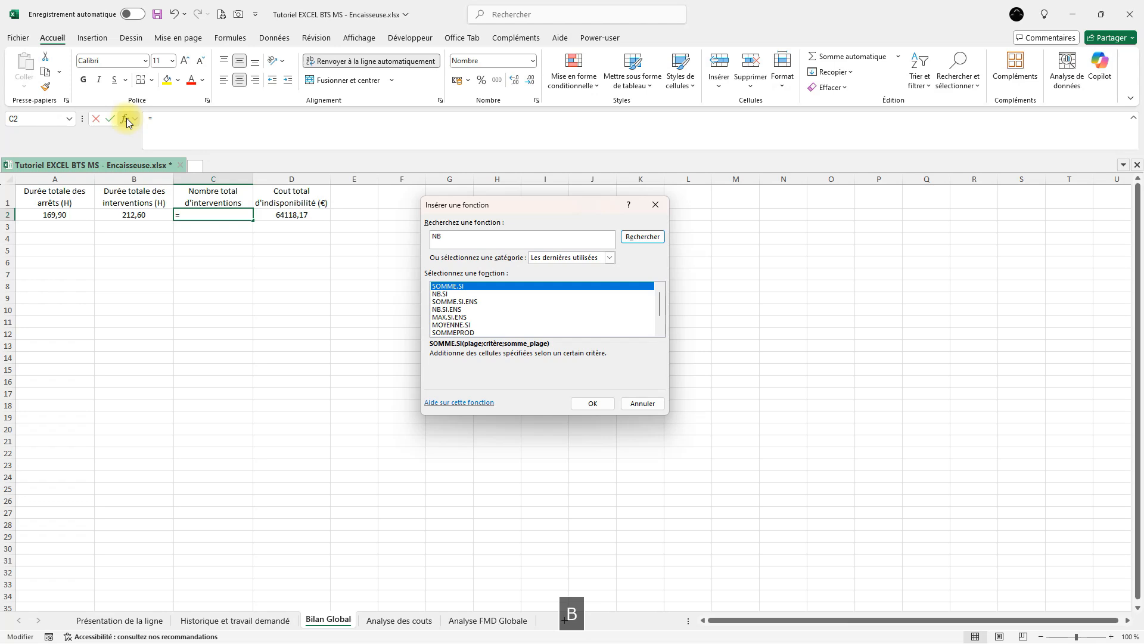
{"action": "type", "text": "V"}
{"action": "key", "text": "BackSpace"}
{"action": "type", "text": "AL"}
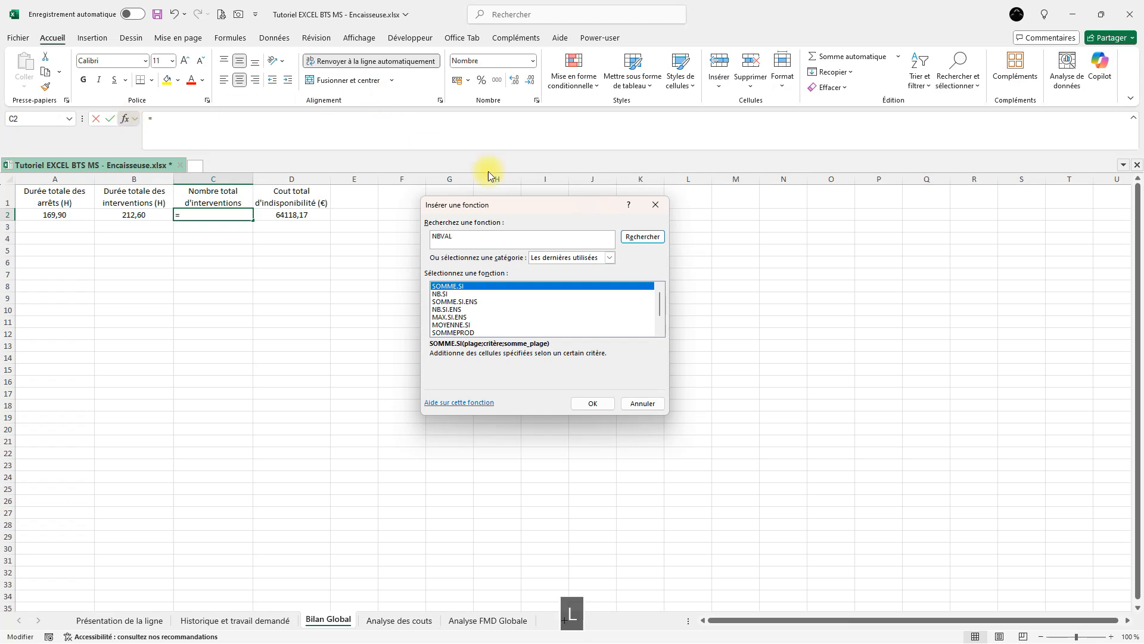
{"action": "left_click", "coordinate": [642, 238]}
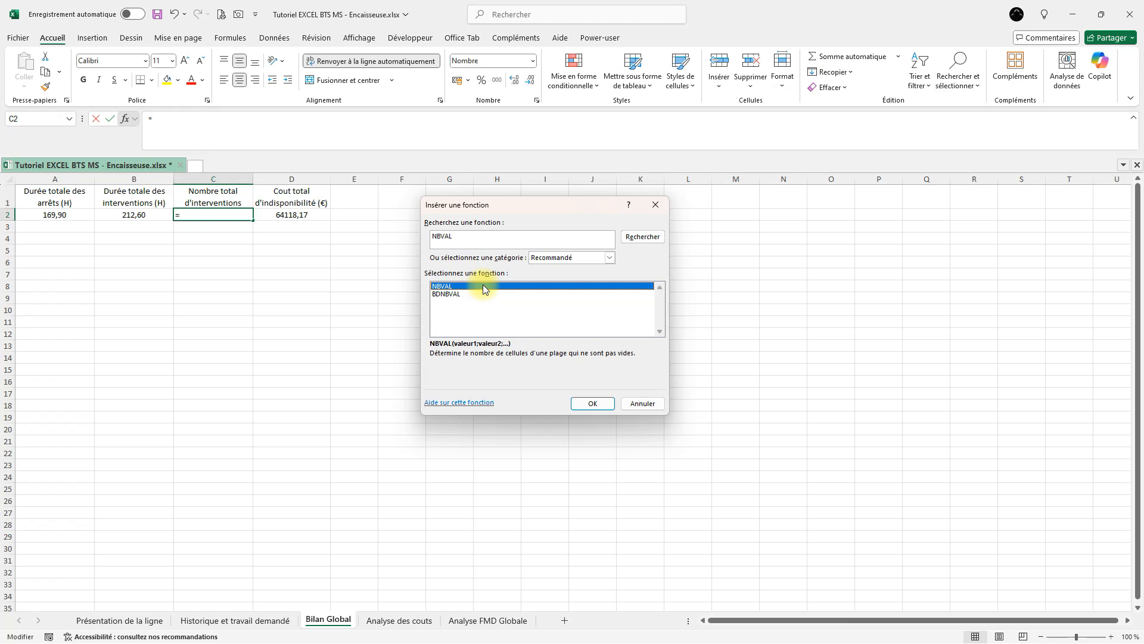
{"action": "left_click", "coordinate": [593, 404]}
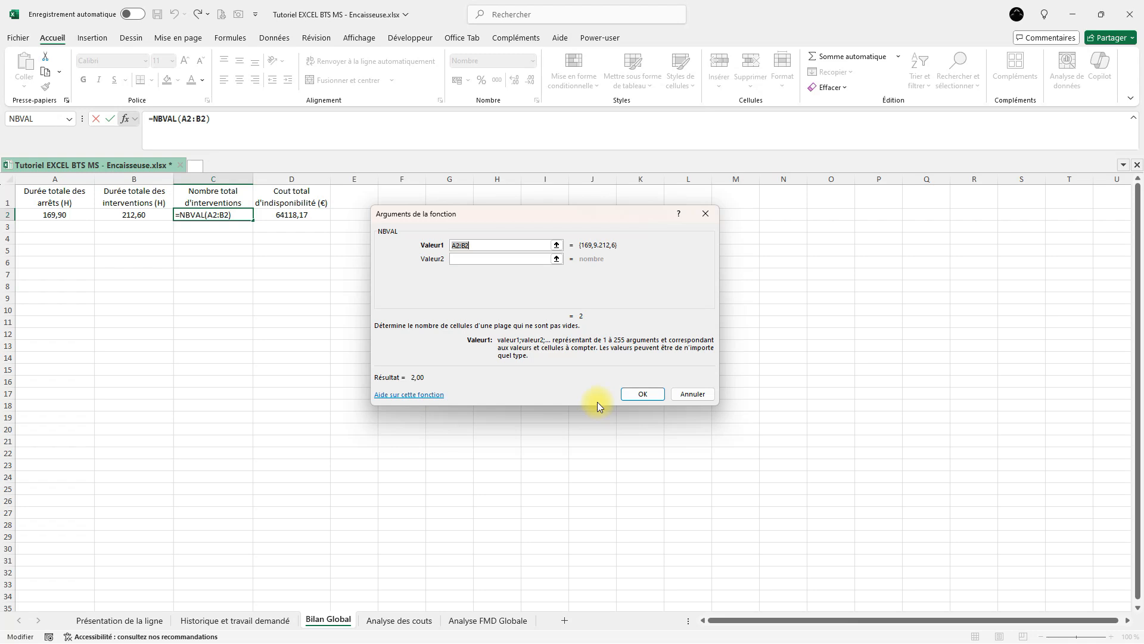
- Set the NBVAL argument in C2 to the whole DESIGNATION TRAVAUX column of the Historique et travail demandé sheet and validate the formula
{"action": "left_click_drag", "start_coordinate": [548, 213], "coordinate": [552, 229]}
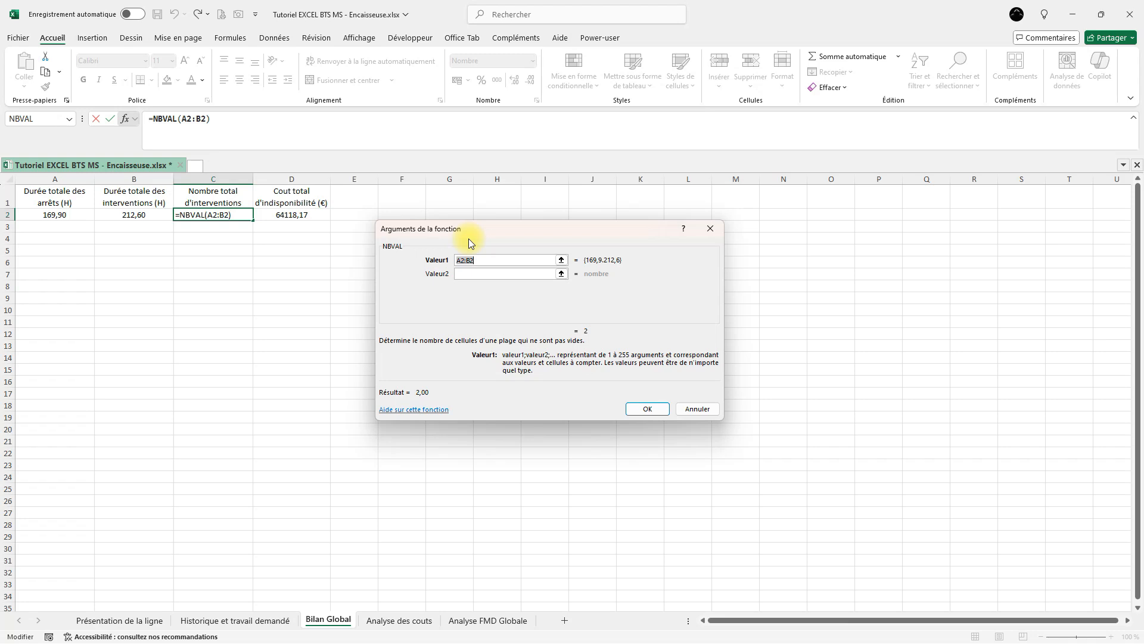
{"action": "left_click", "coordinate": [561, 260]}
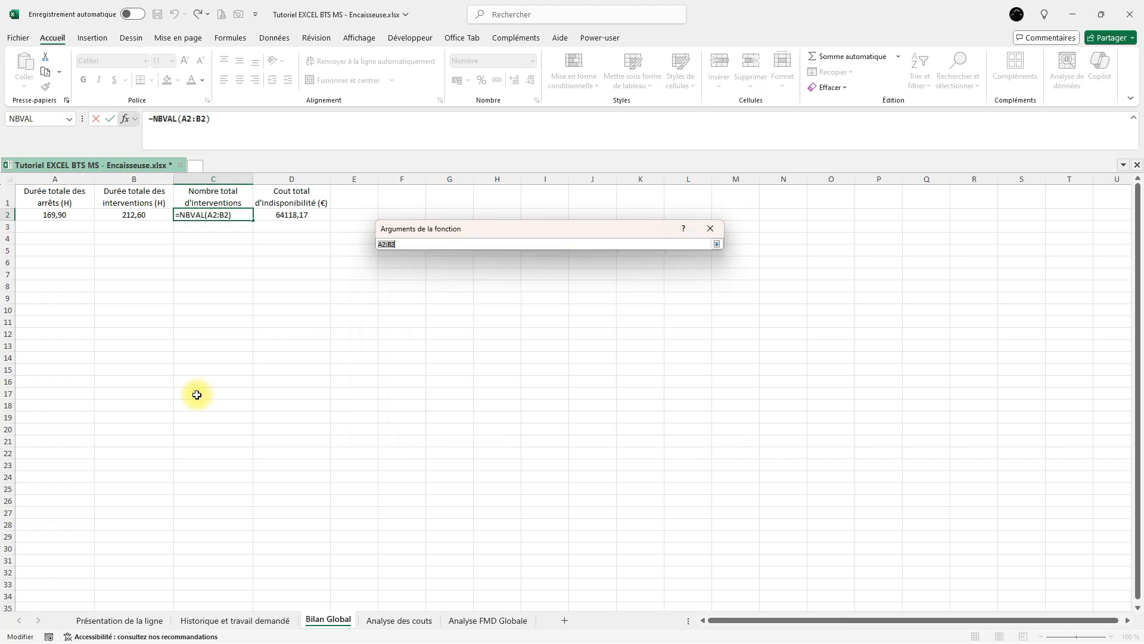
{"action": "left_click", "coordinate": [236, 621]}
{"action": "left_click_drag", "start_coordinate": [1137, 581], "coordinate": [1137, 214]}
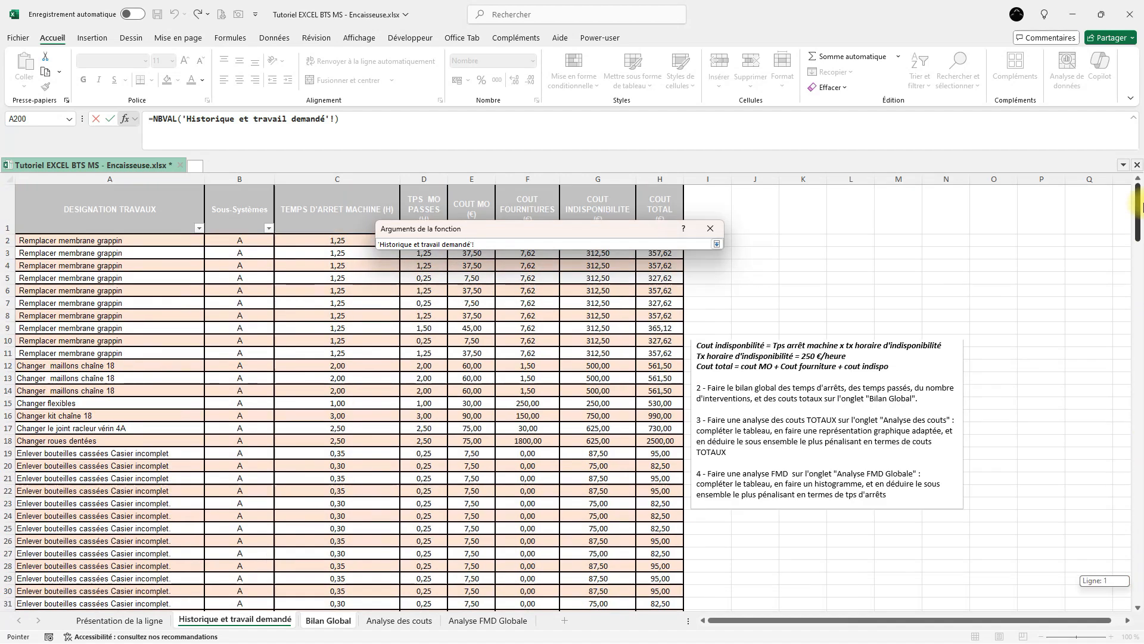
{"action": "left_click", "coordinate": [85, 240]}
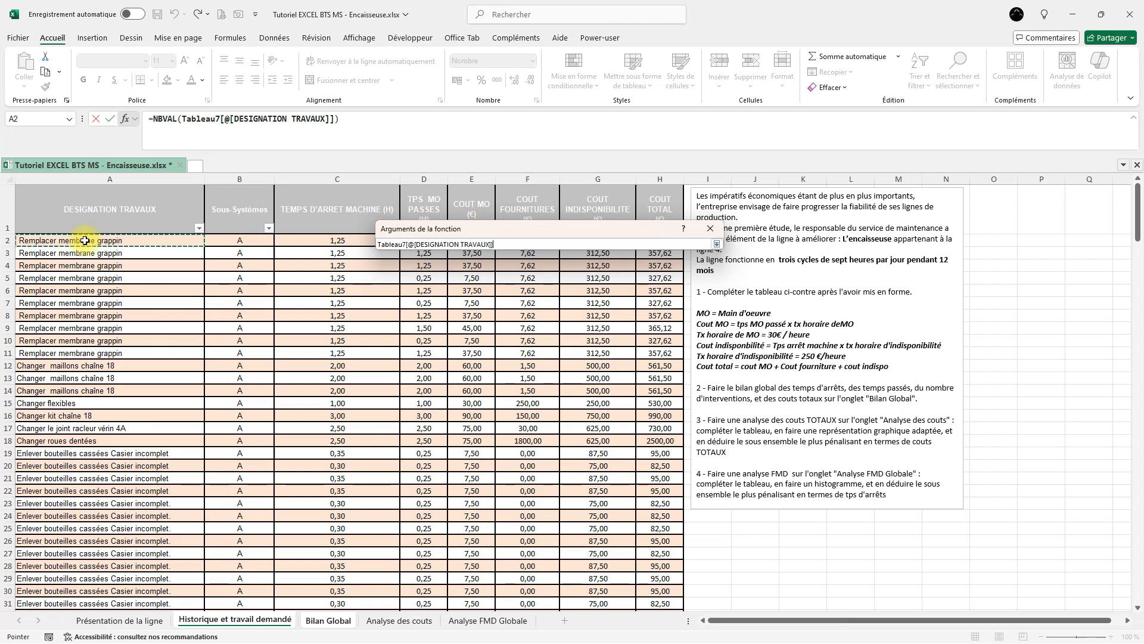
{"action": "key", "text": "ctrl+shift+Down"}
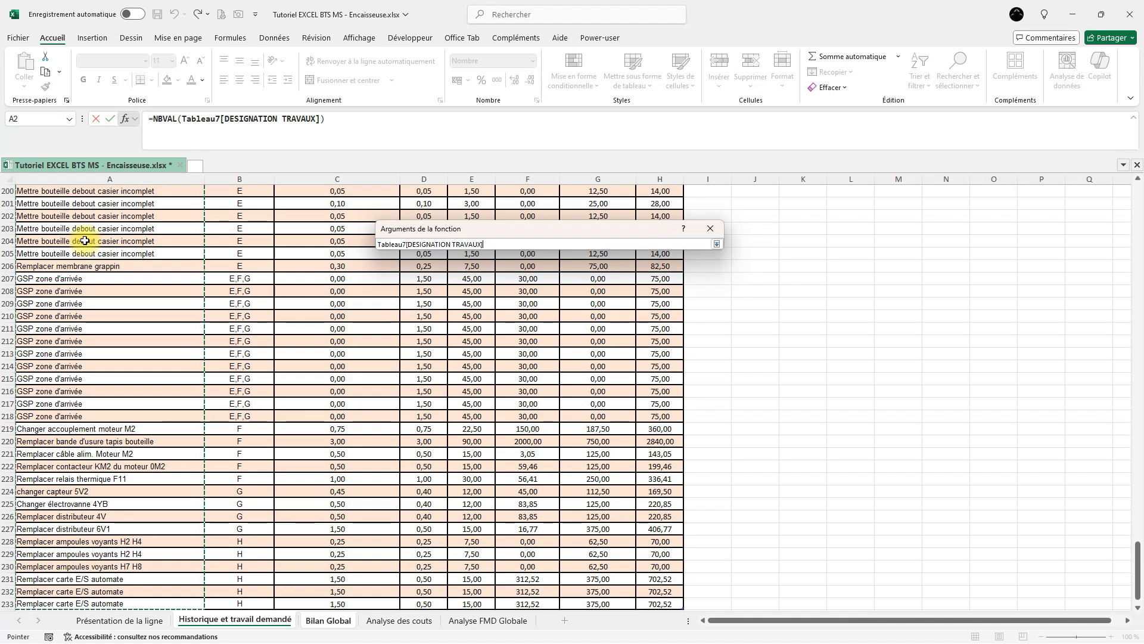
{"action": "key", "text": "Return"}
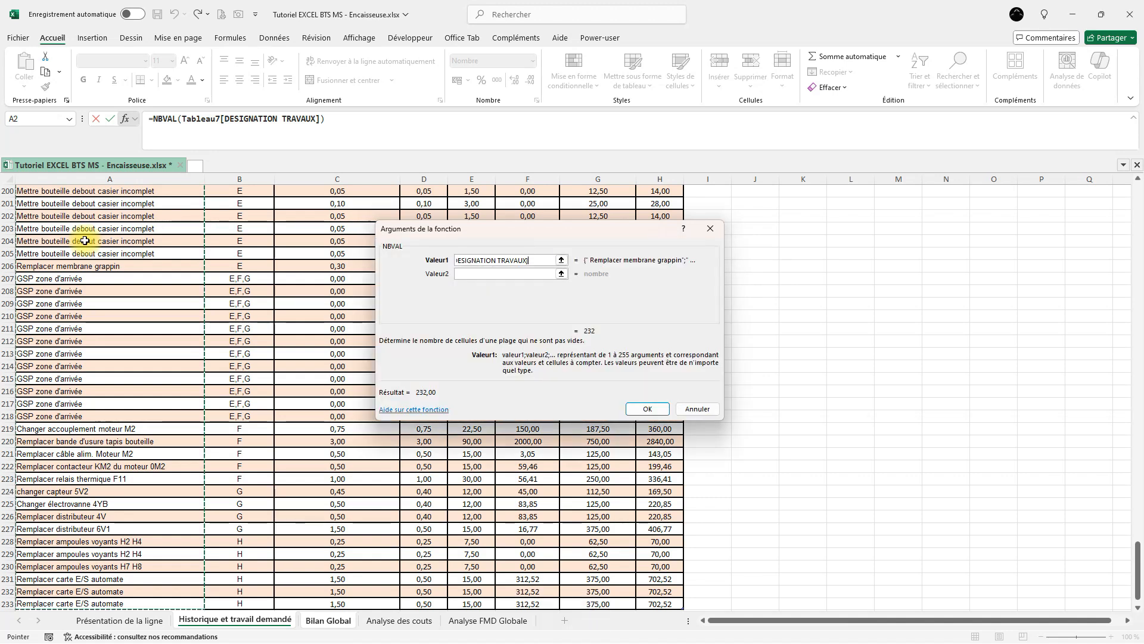
{"action": "left_click", "coordinate": [648, 409]}
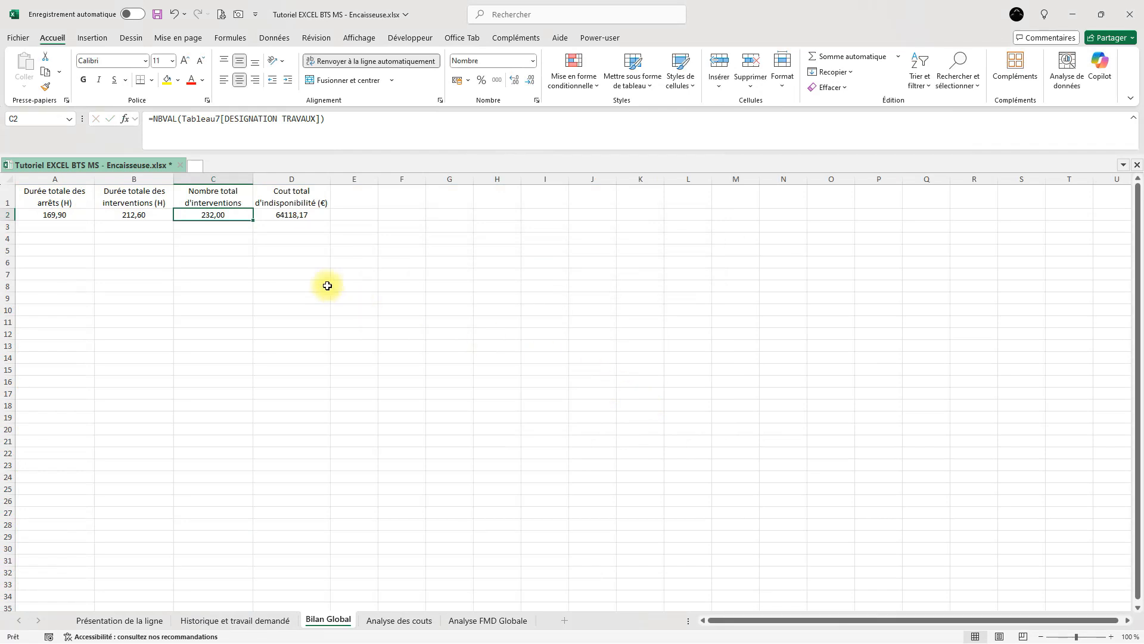
{"action": "left_click", "coordinate": [222, 249]}
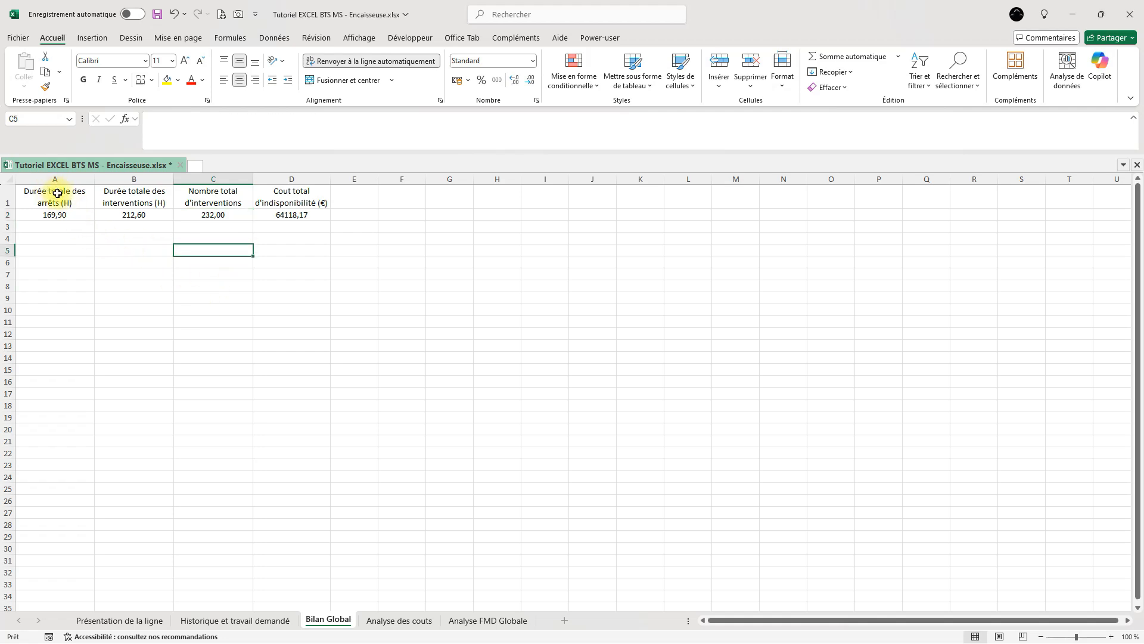
- Convert the range A1:D2 of Bilan Global into a table that has headers
{"action": "left_click_drag", "start_coordinate": [58, 190], "coordinate": [293, 209]}
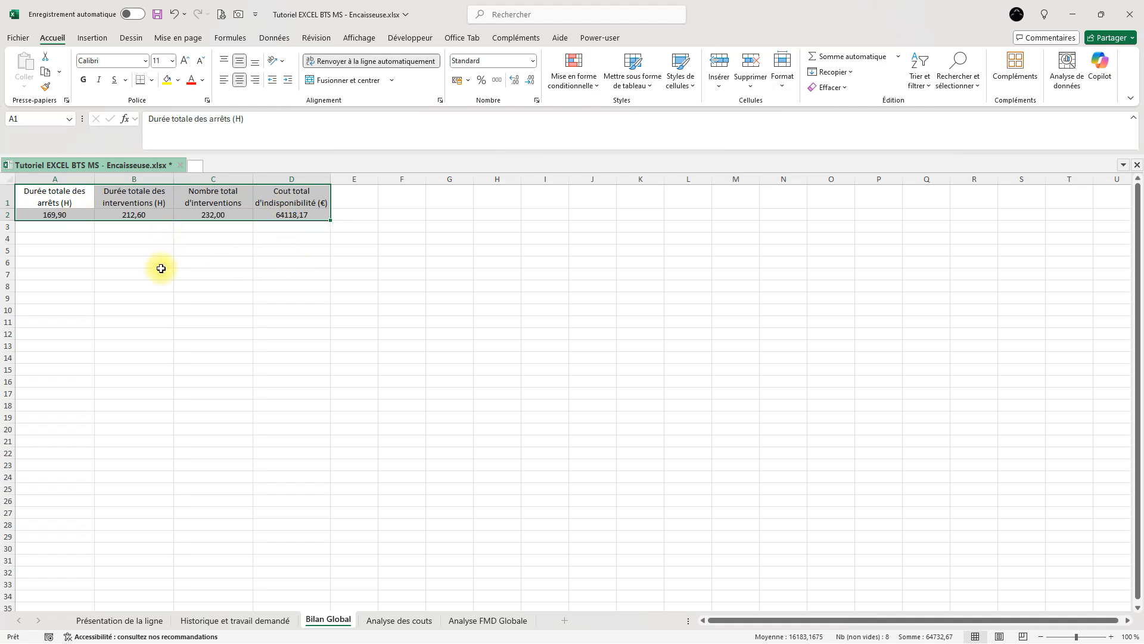
{"action": "left_click", "coordinate": [72, 195]}
{"action": "left_click_drag", "start_coordinate": [72, 195], "coordinate": [297, 214]}
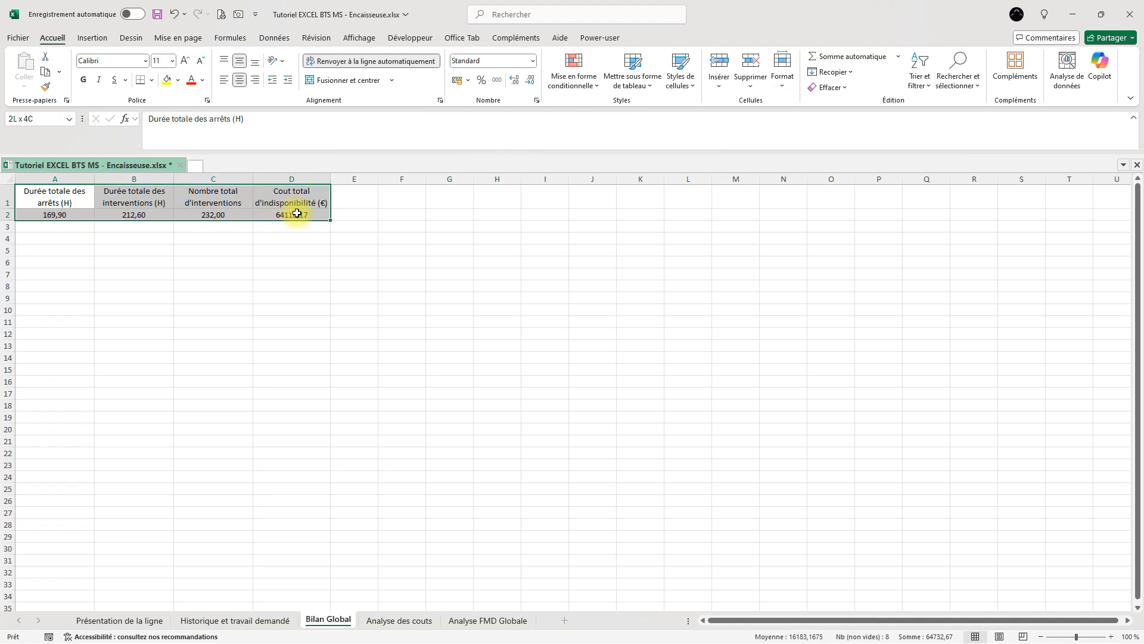
{"action": "left_click", "coordinate": [55, 196]}
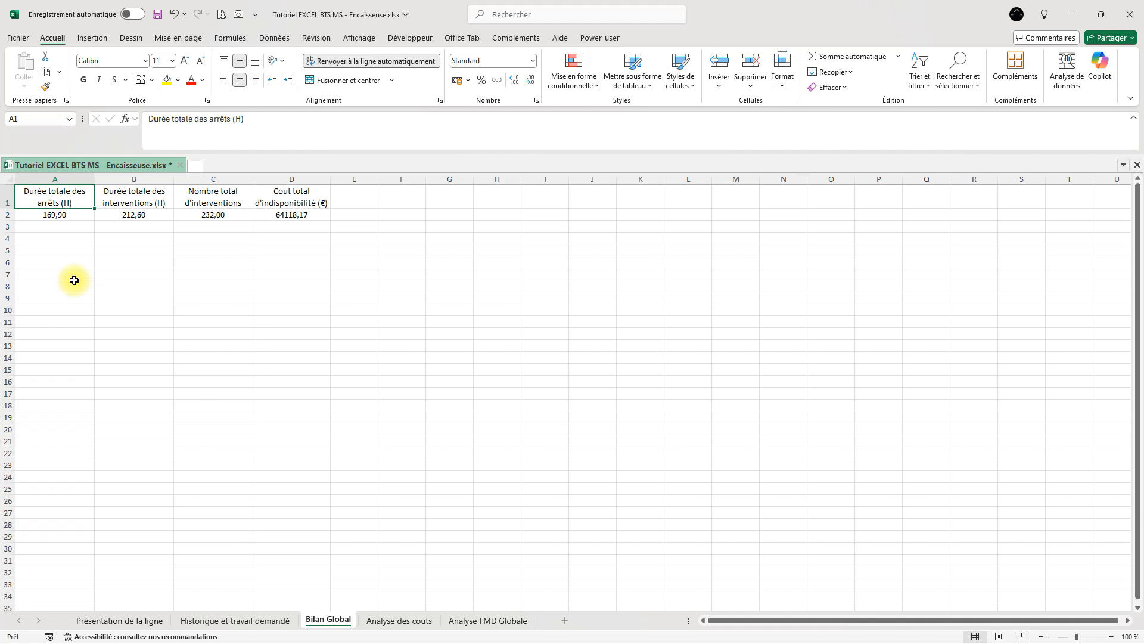
{"action": "key", "text": "ctrl+a"}
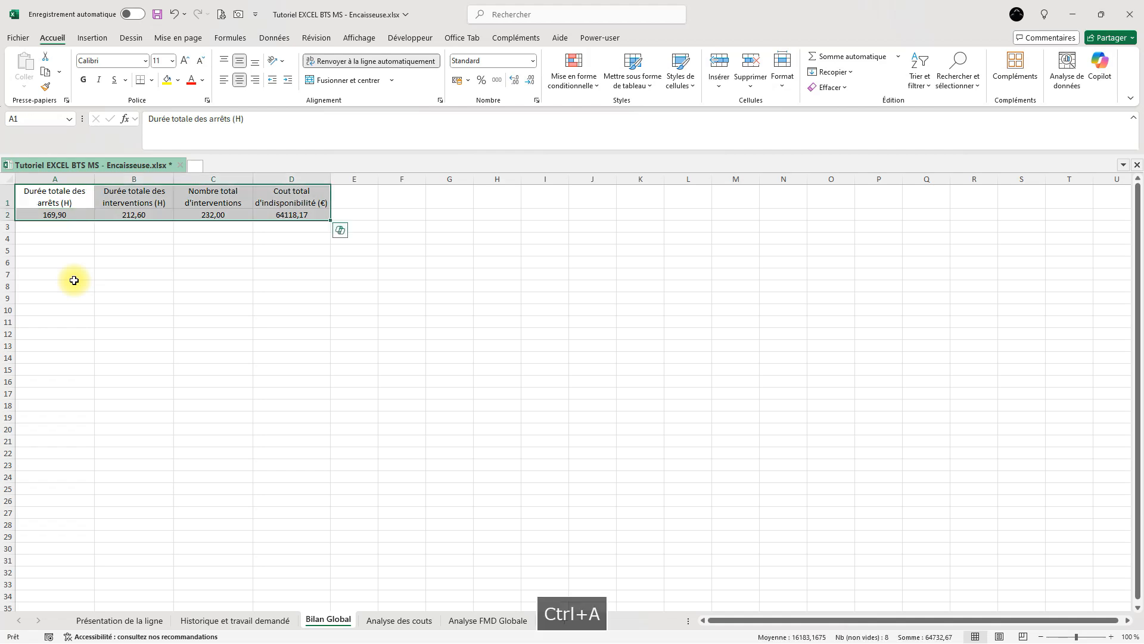
{"action": "left_click", "coordinate": [92, 40]}
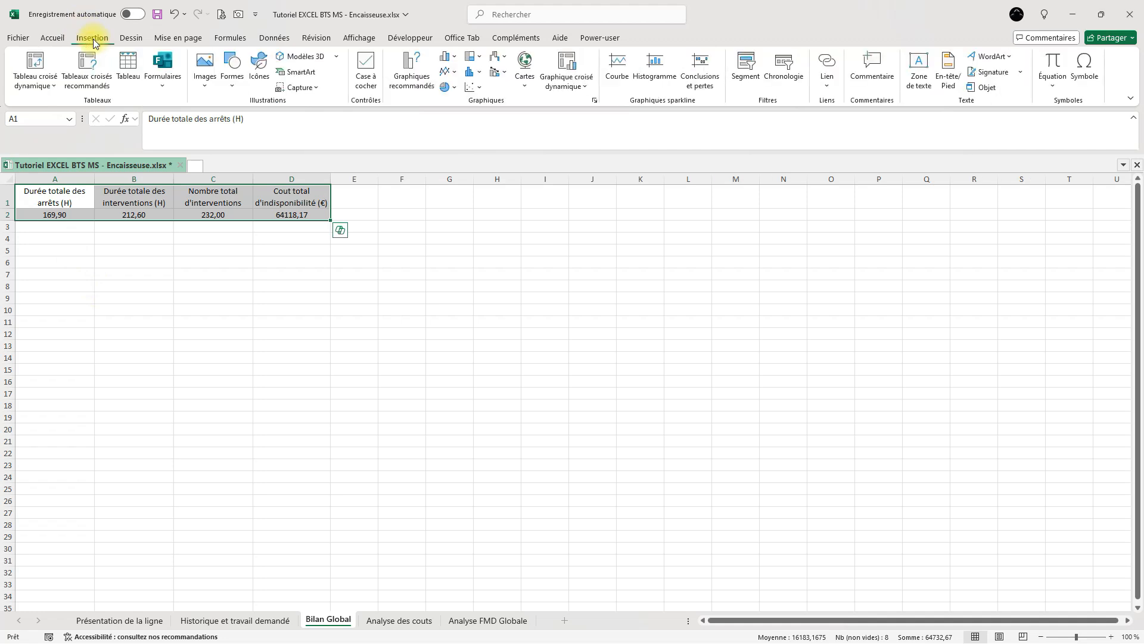
{"action": "left_click", "coordinate": [128, 67]}
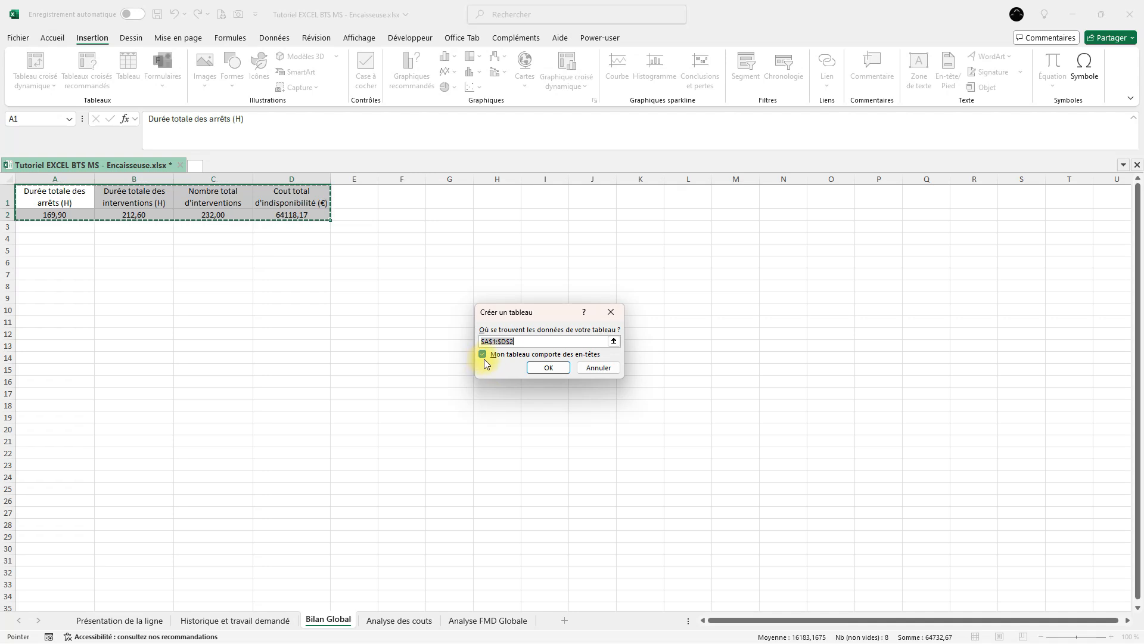
{"action": "left_click", "coordinate": [538, 368]}
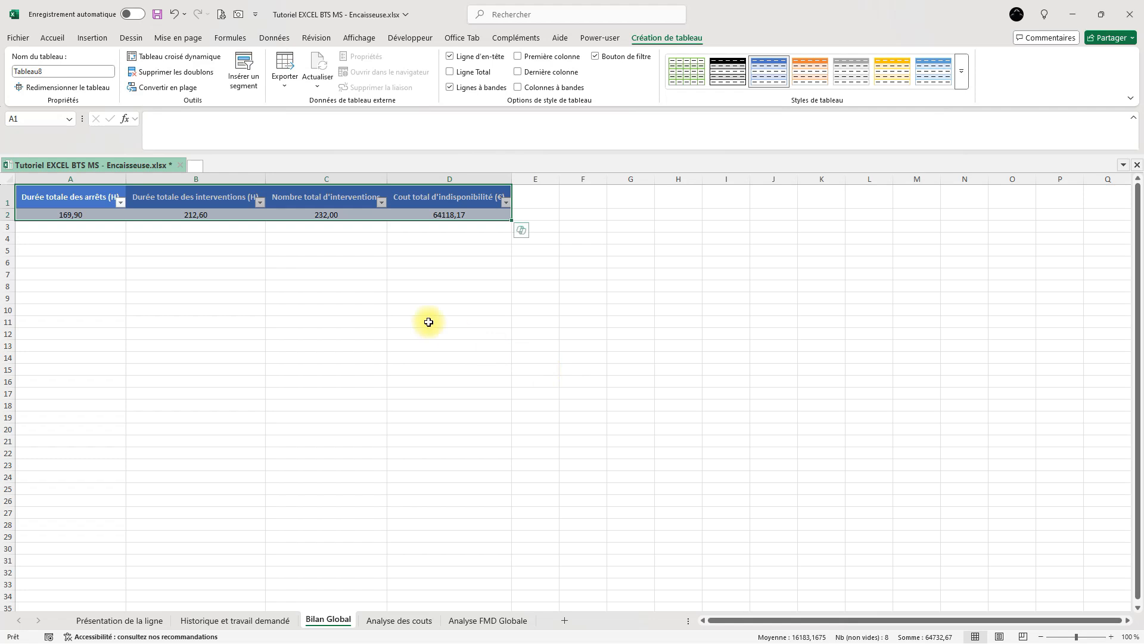
- Apply the orange table style from the third row of the Moyen group to the summary table
{"action": "left_click", "coordinate": [960, 77]}
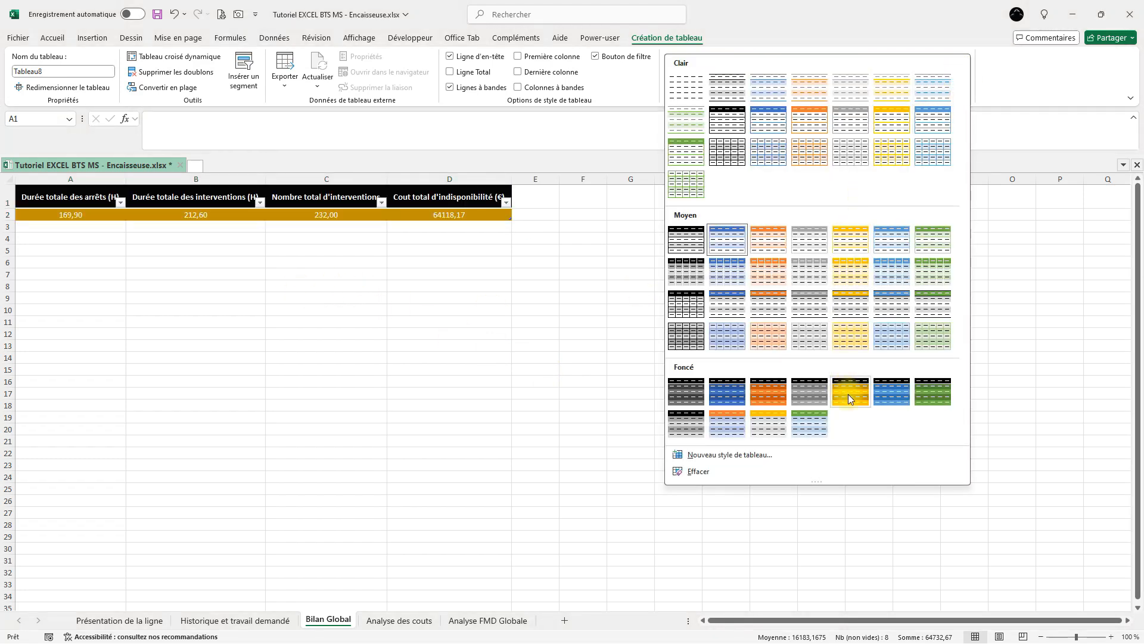
{"action": "left_click", "coordinate": [770, 301]}
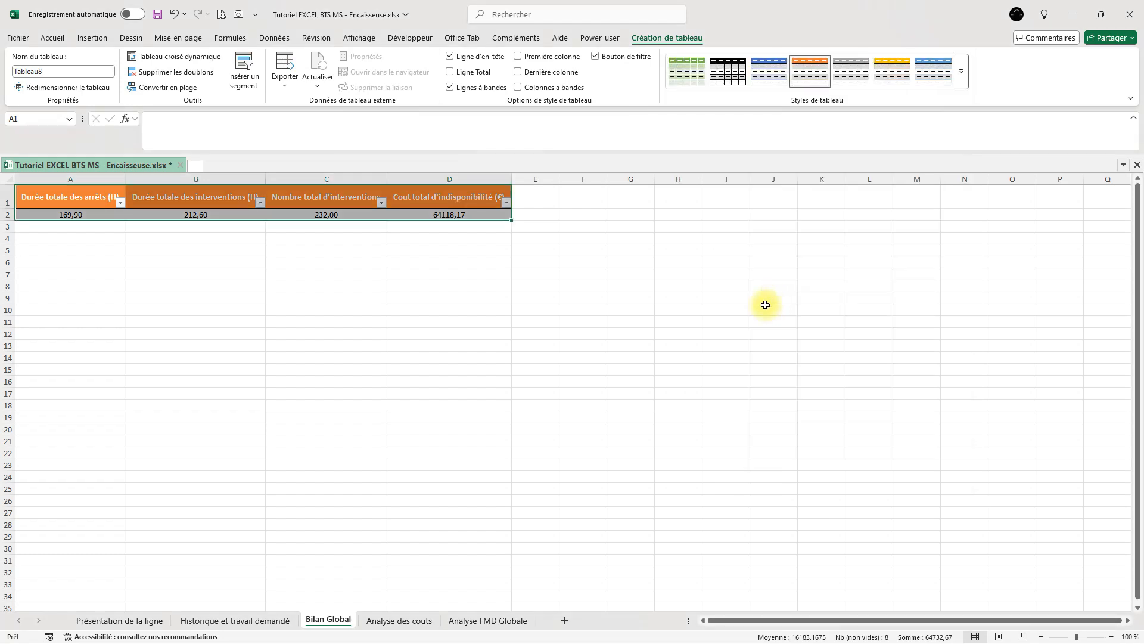
{"action": "left_click", "coordinate": [97, 271]}
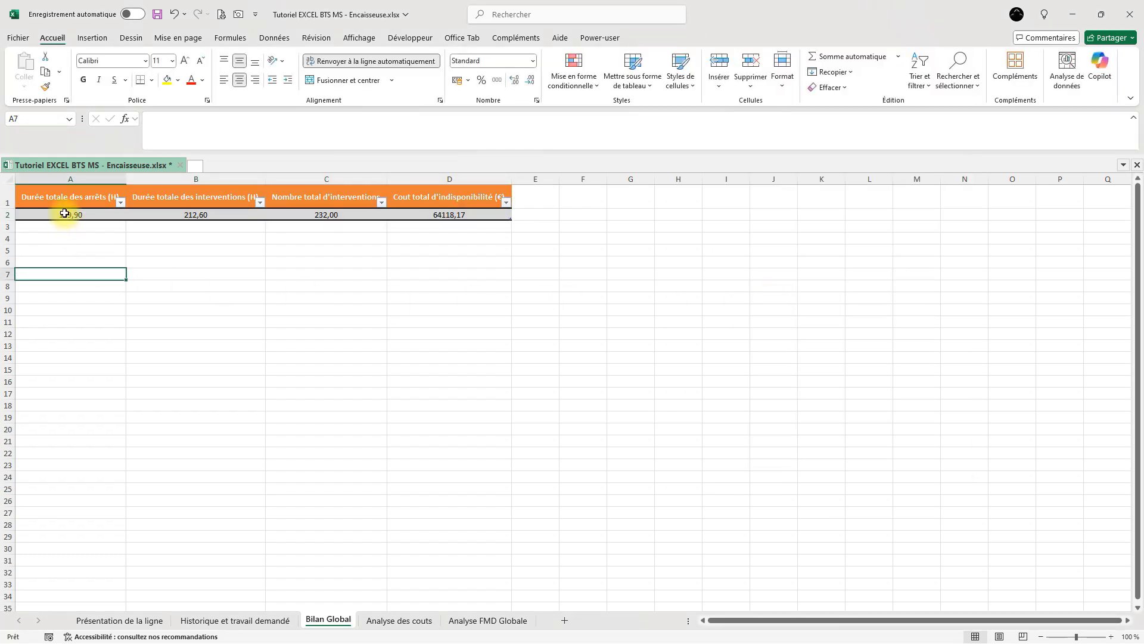
- Format the values in A2:D2 with font size 14, bold, italic and the standard green font colour
{"action": "left_click_drag", "start_coordinate": [65, 213], "coordinate": [447, 215]}
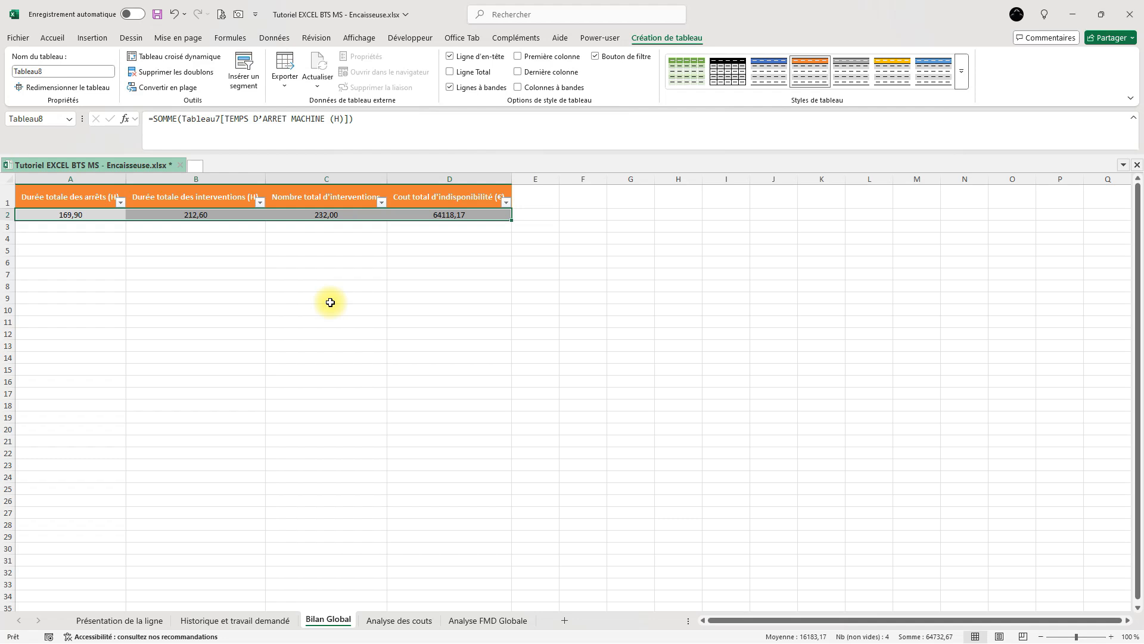
{"action": "left_click", "coordinate": [53, 39]}
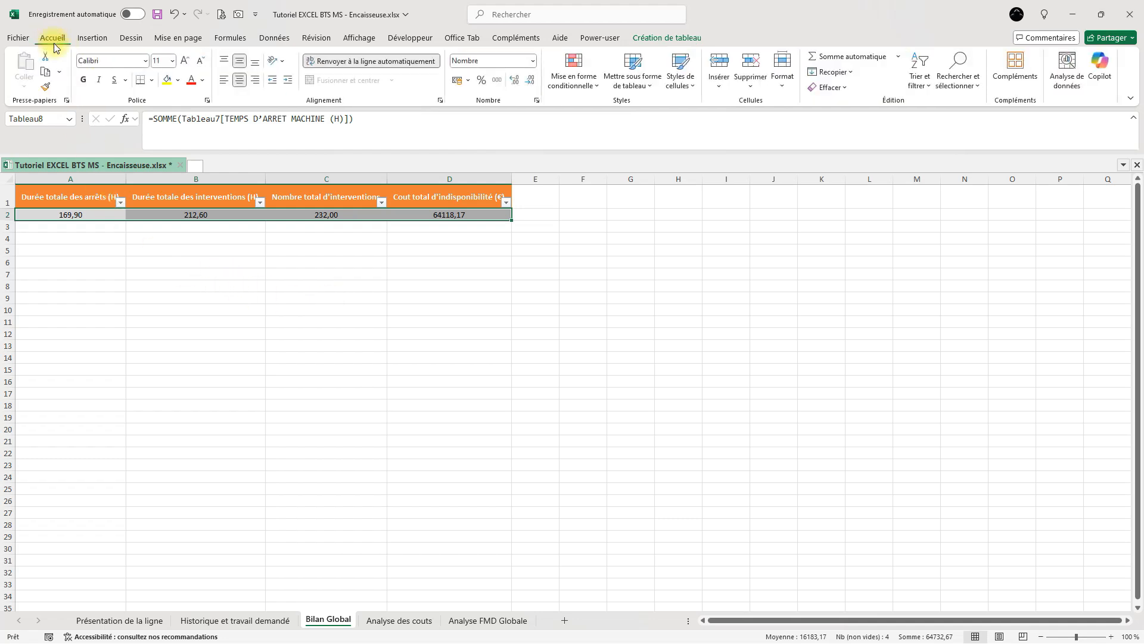
{"action": "left_click", "coordinate": [173, 62]}
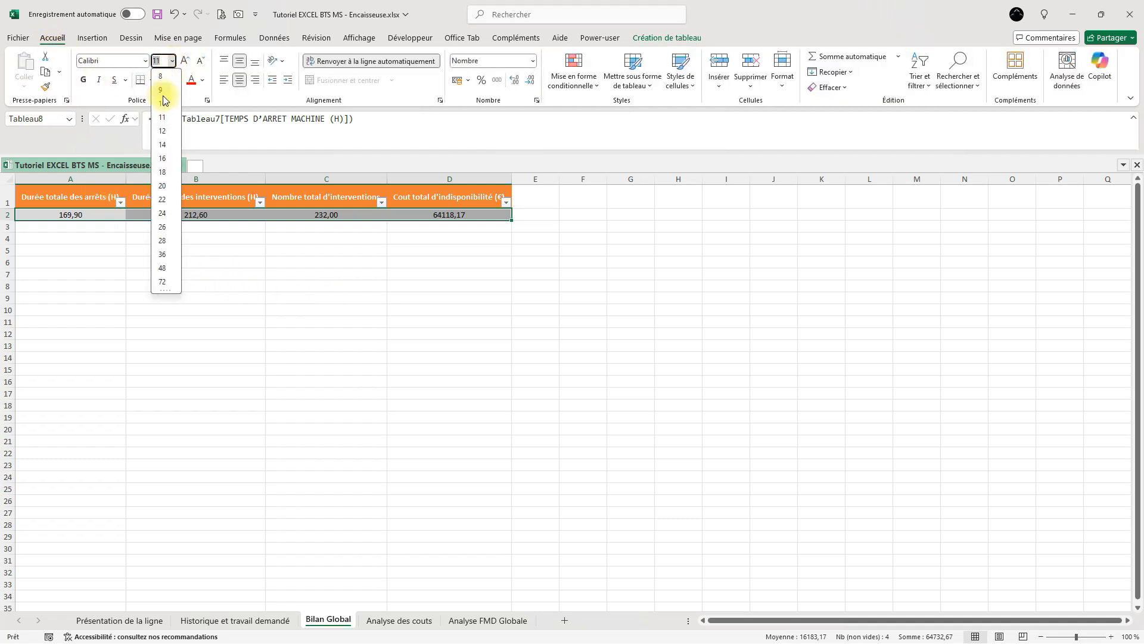
{"action": "left_click", "coordinate": [164, 145]}
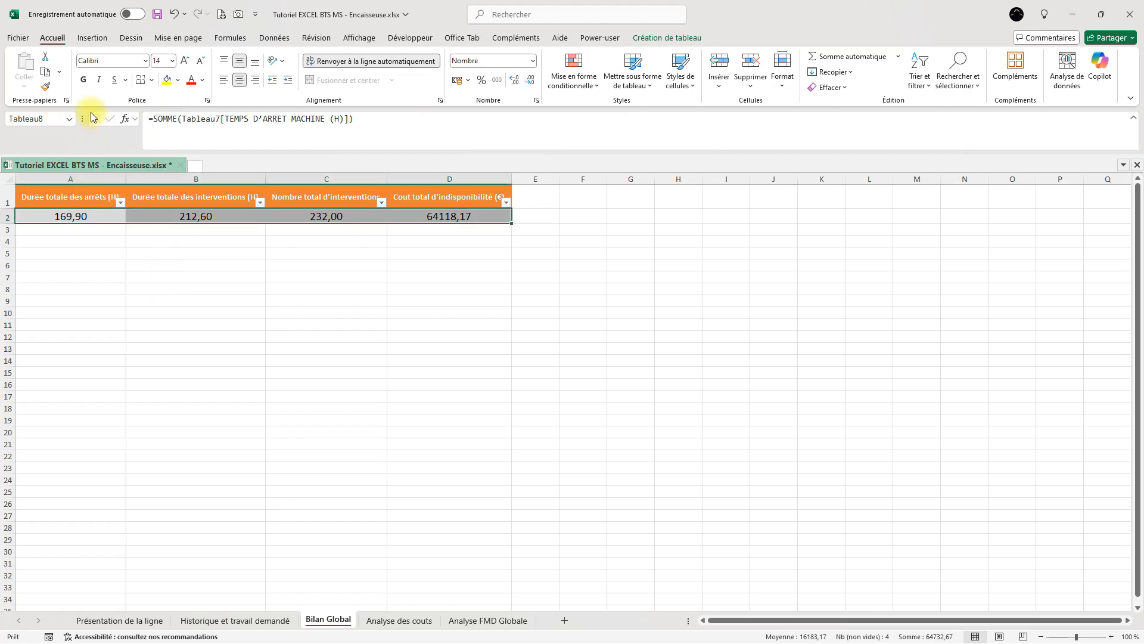
{"action": "left_click", "coordinate": [99, 82]}
{"action": "left_click", "coordinate": [83, 80]}
{"action": "left_click", "coordinate": [204, 80]}
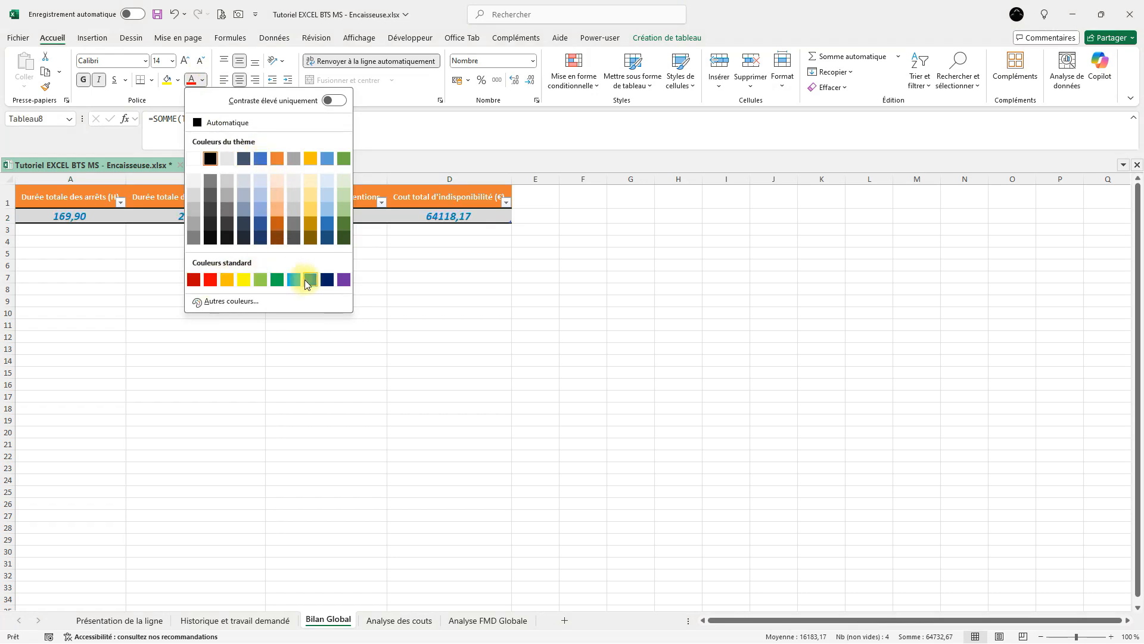
{"action": "left_click", "coordinate": [277, 280]}
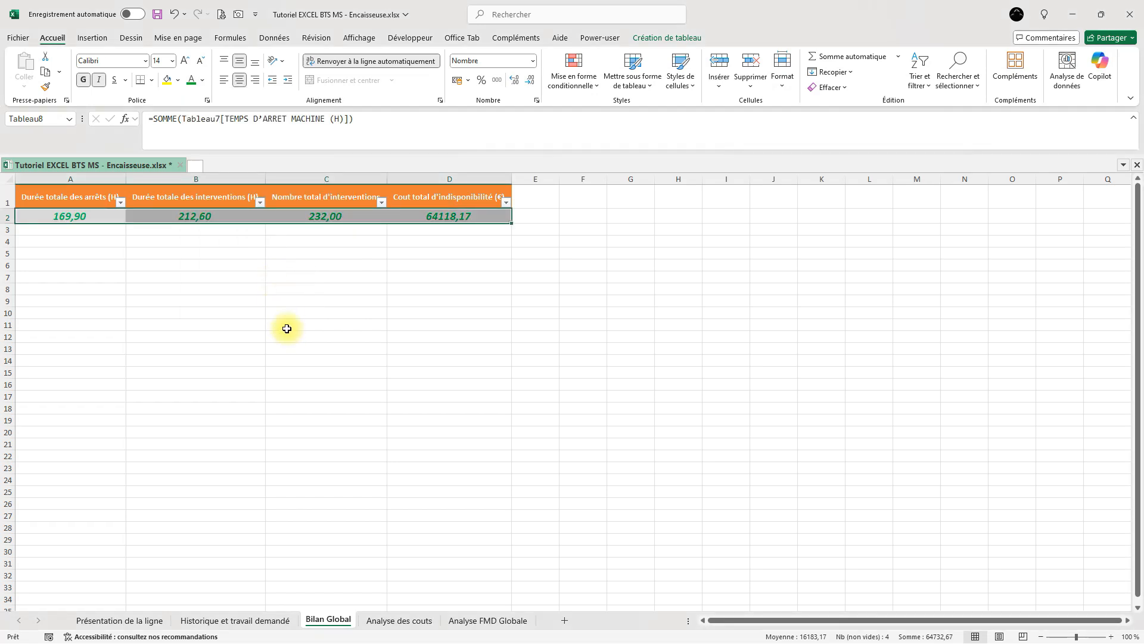
{"action": "left_click", "coordinate": [122, 254]}
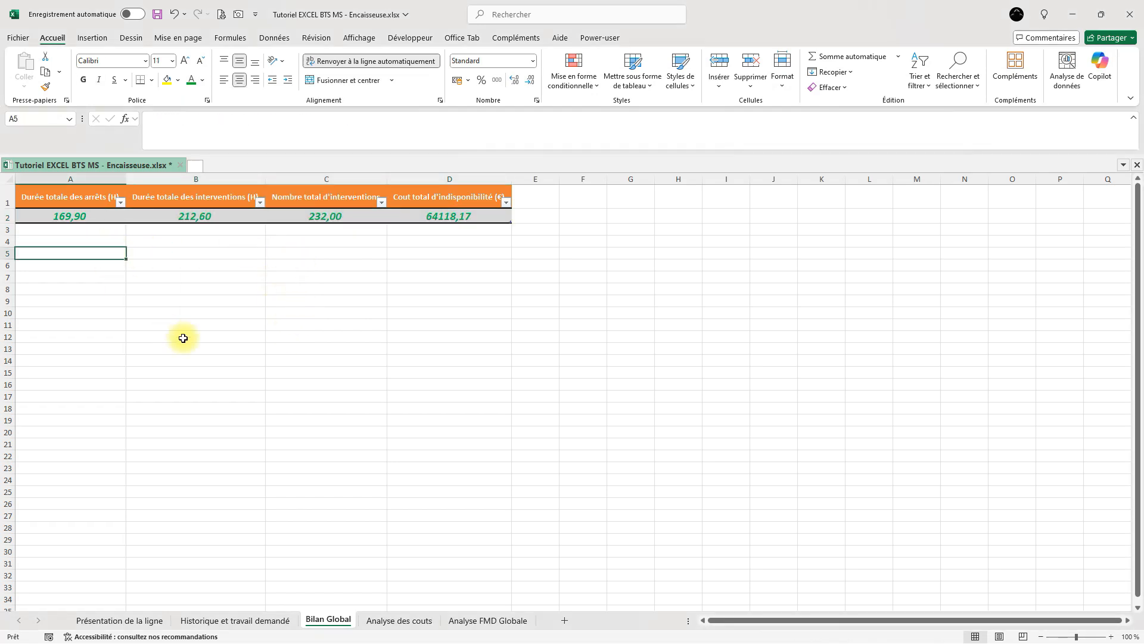